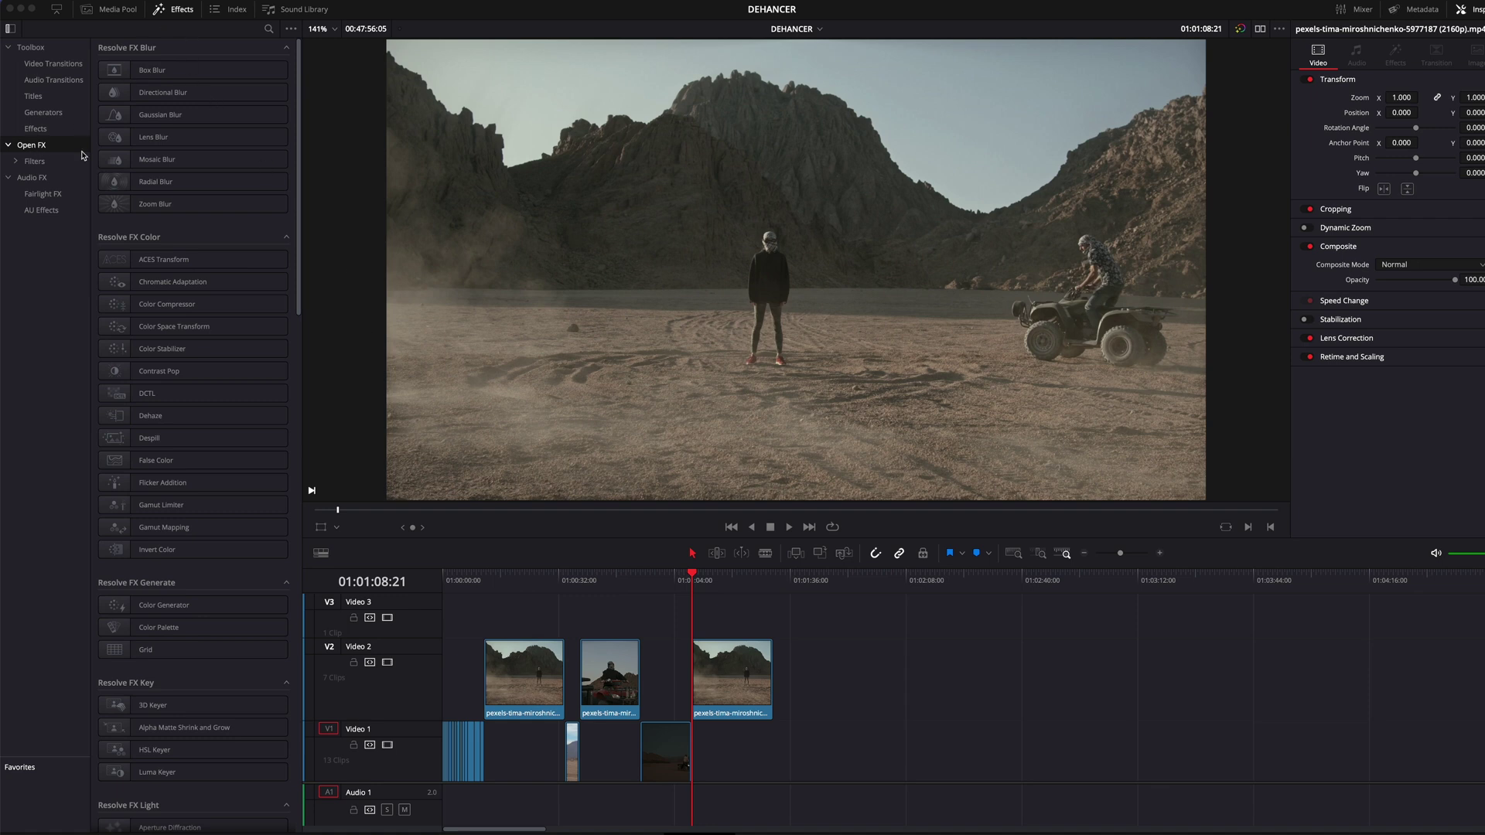
- Apply Dehancer Pro 7.0.0 from Film Emulation to the desert clip, then delete it from the Inspector
{"action": "left_click_drag", "start_coordinate": [297, 174], "coordinate": [296, 690]}
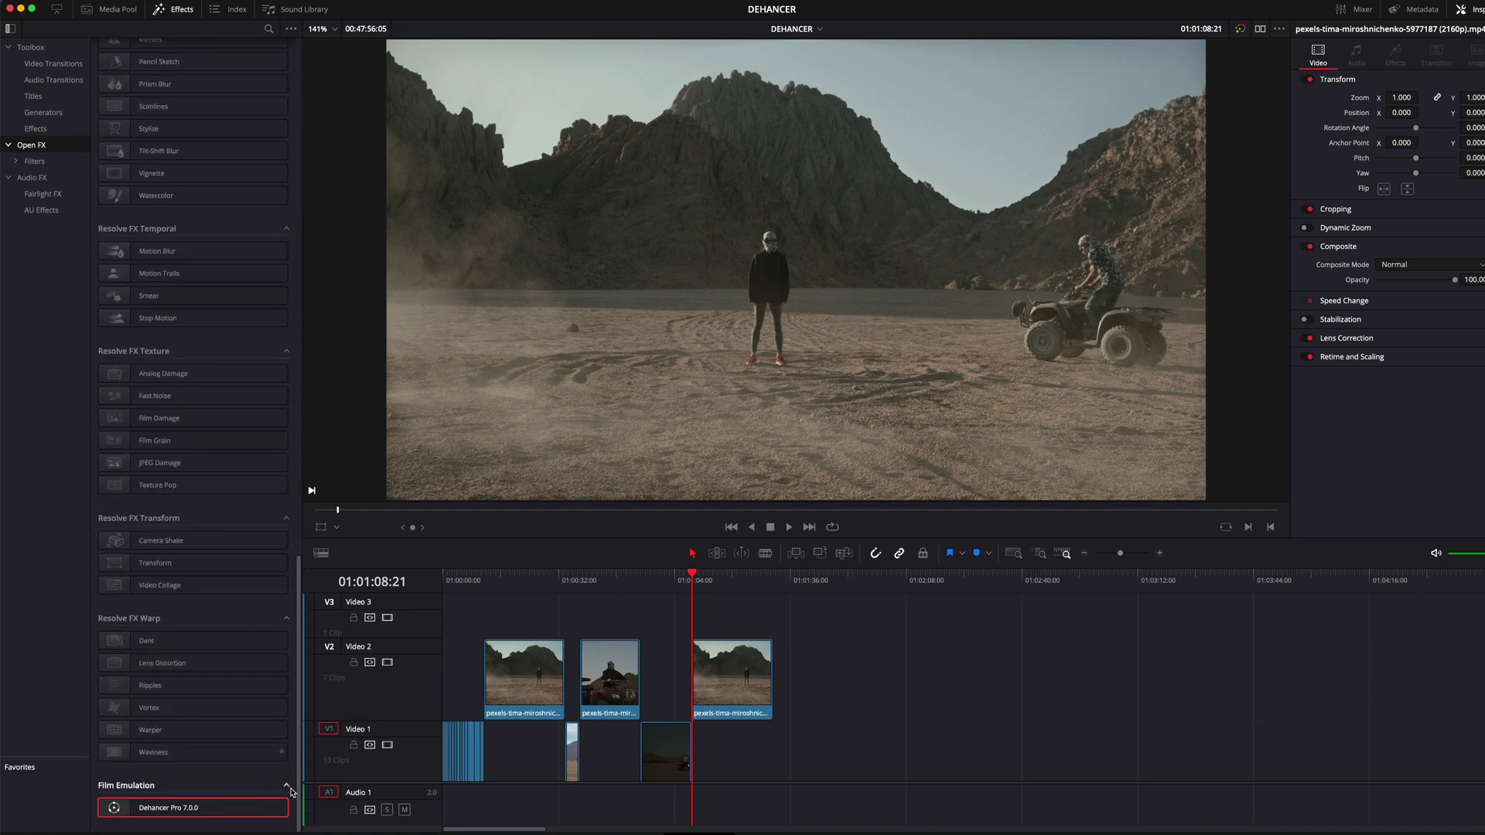
{"action": "mouse_move", "coordinate": [169, 815]}
{"action": "left_mouse_down"}
{"action": "mouse_move", "coordinate": [415, 703]}
{"action": "mouse_move", "coordinate": [717, 690]}
{"action": "left_mouse_up"}
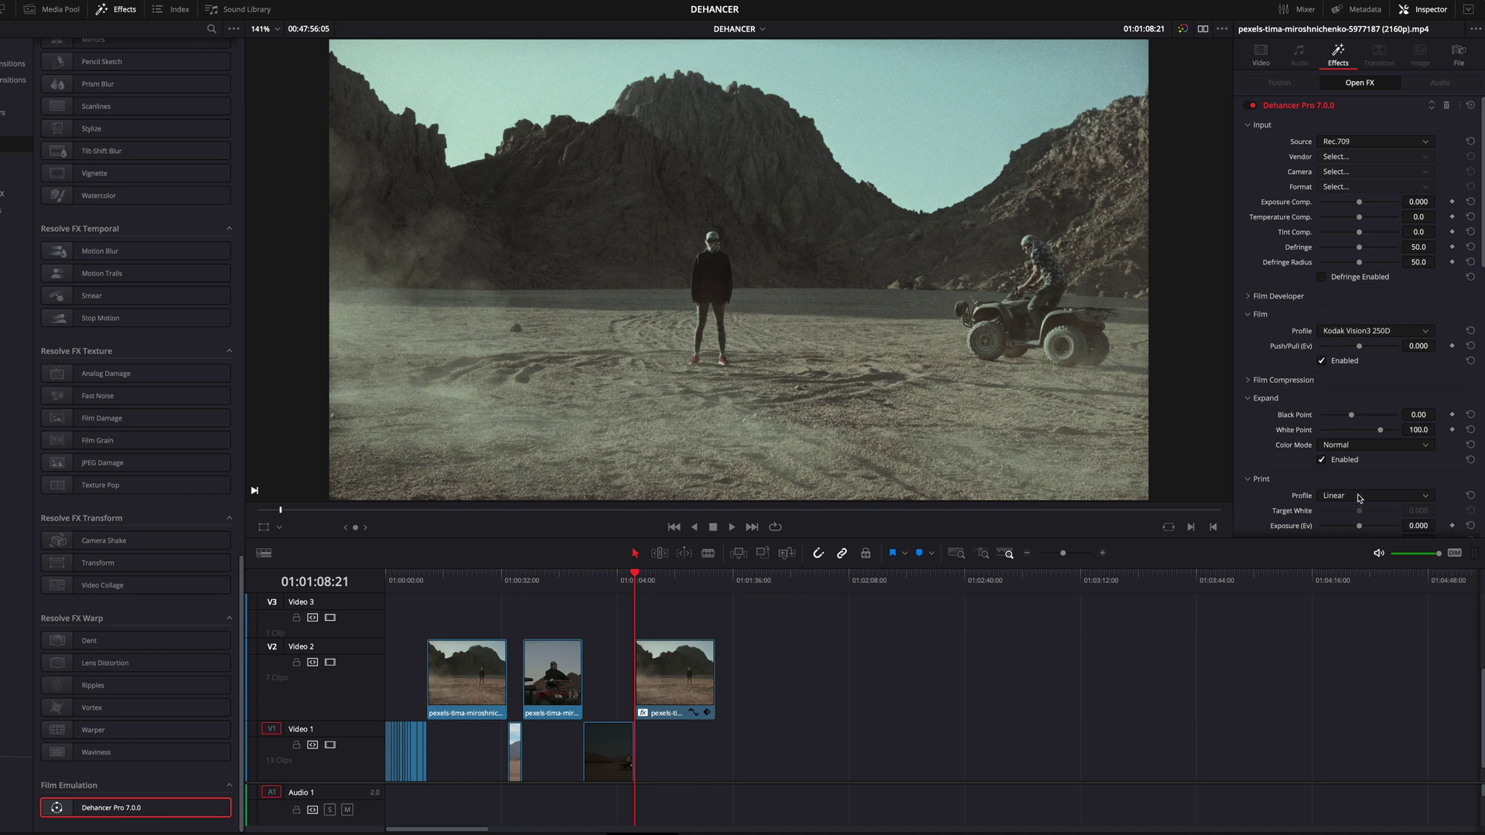
{"action": "left_click", "coordinate": [1446, 106]}
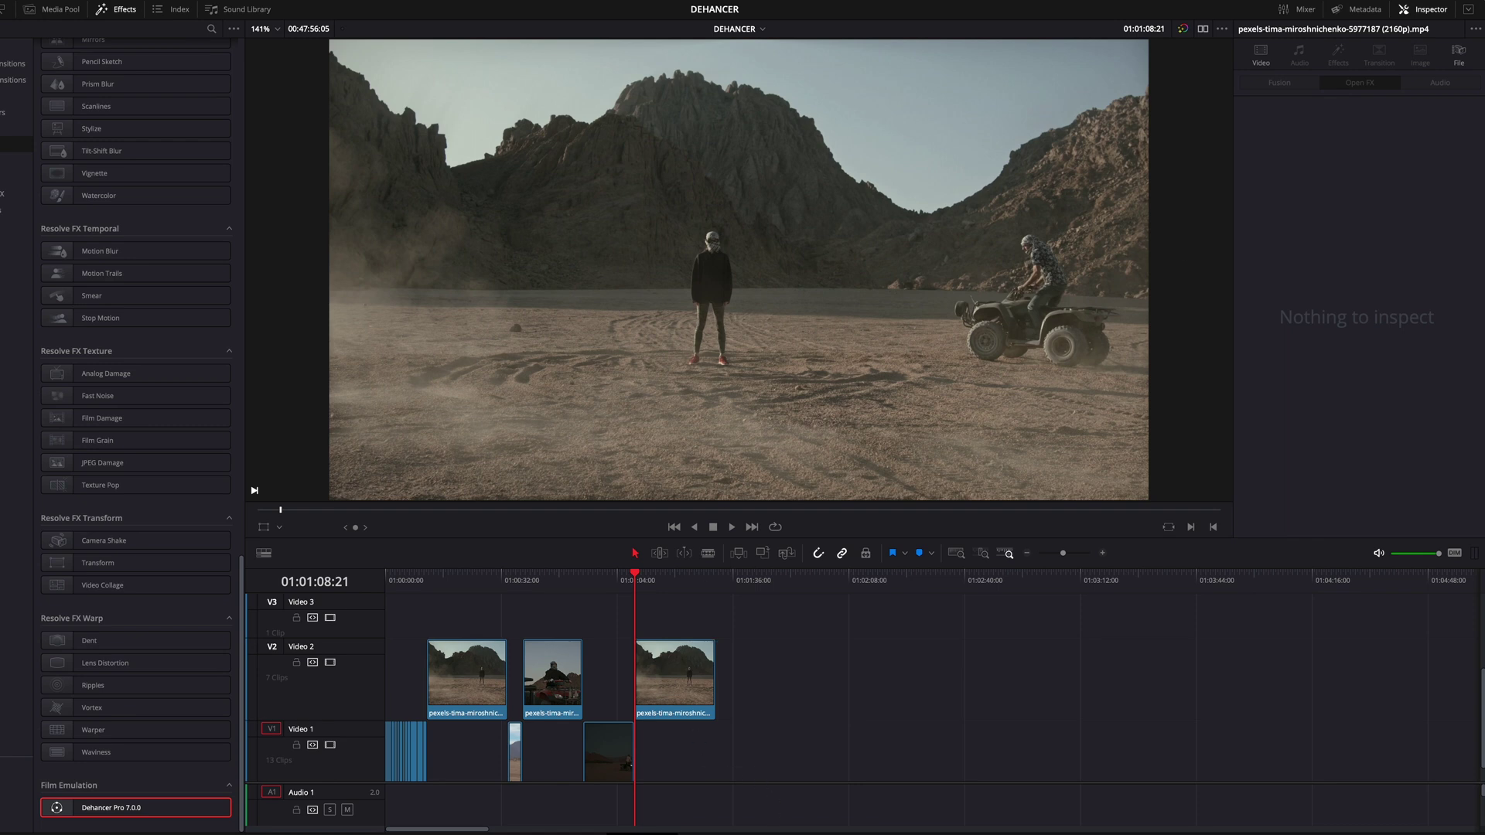
{"action": "left_click", "coordinate": [788, 833]}
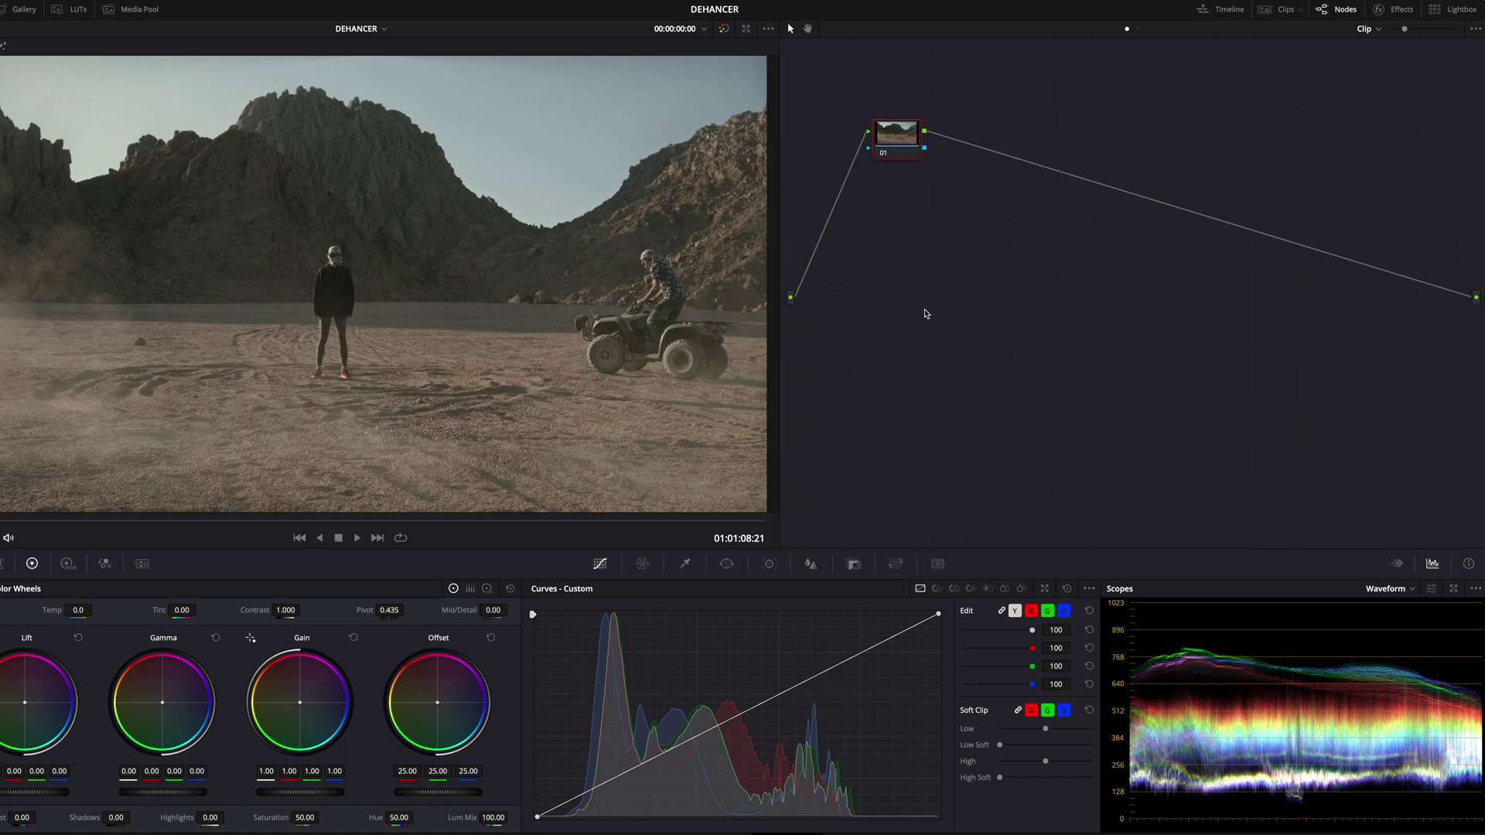
- Add a serial node after the MASCHERA nodes and drag Dehancer Pro 7.0.0 toward it
{"action": "key", "text": "alt+s"}
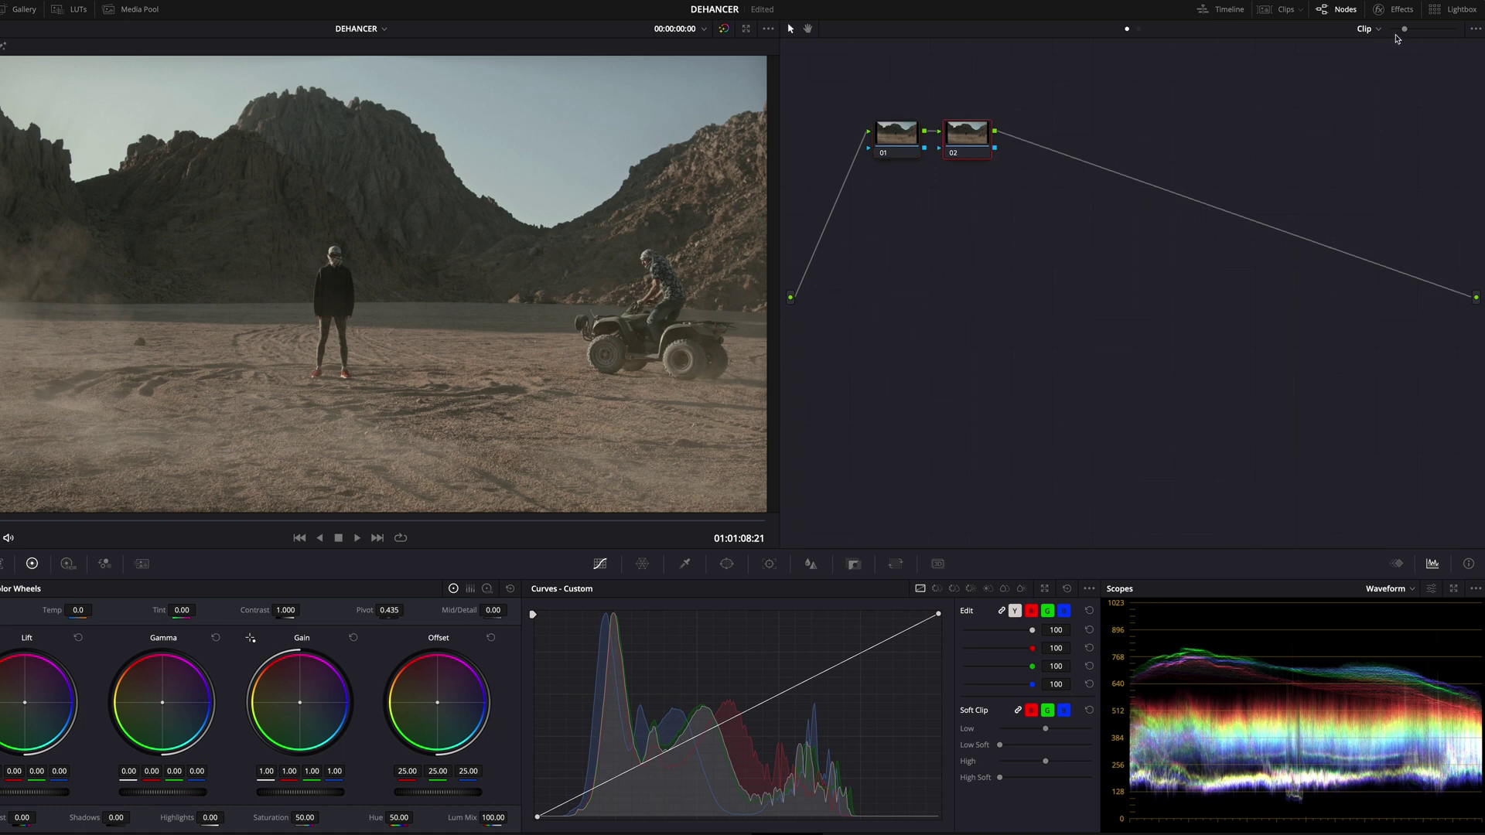
{"action": "left_click", "coordinate": [1396, 9]}
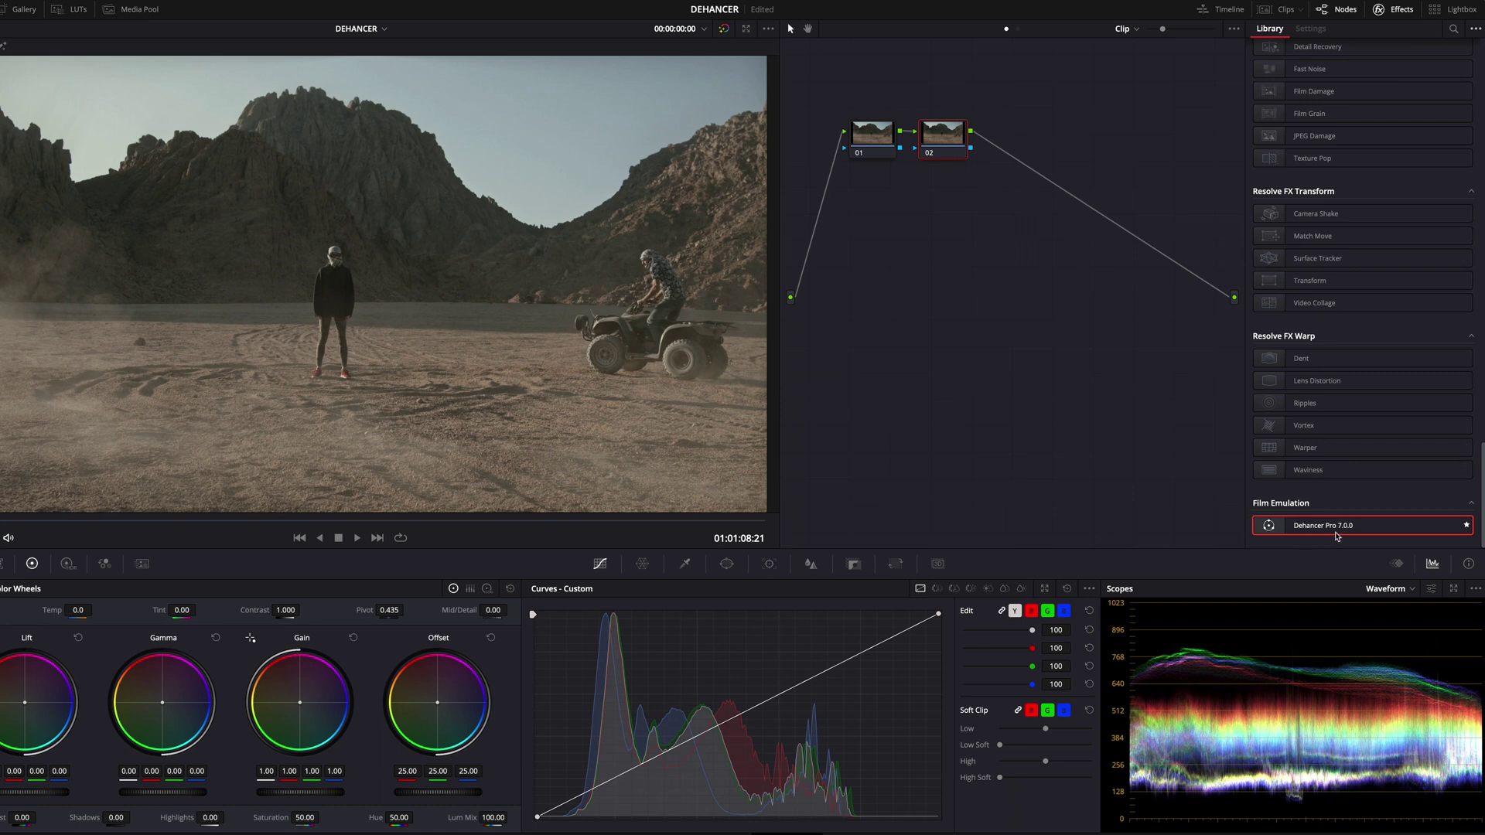
{"action": "mouse_move", "coordinate": [1346, 532]}
{"action": "left_mouse_down"}
{"action": "mouse_move", "coordinate": [951, 139]}
{"action": "mouse_move", "coordinate": [938, 147]}
{"action": "left_mouse_up"}
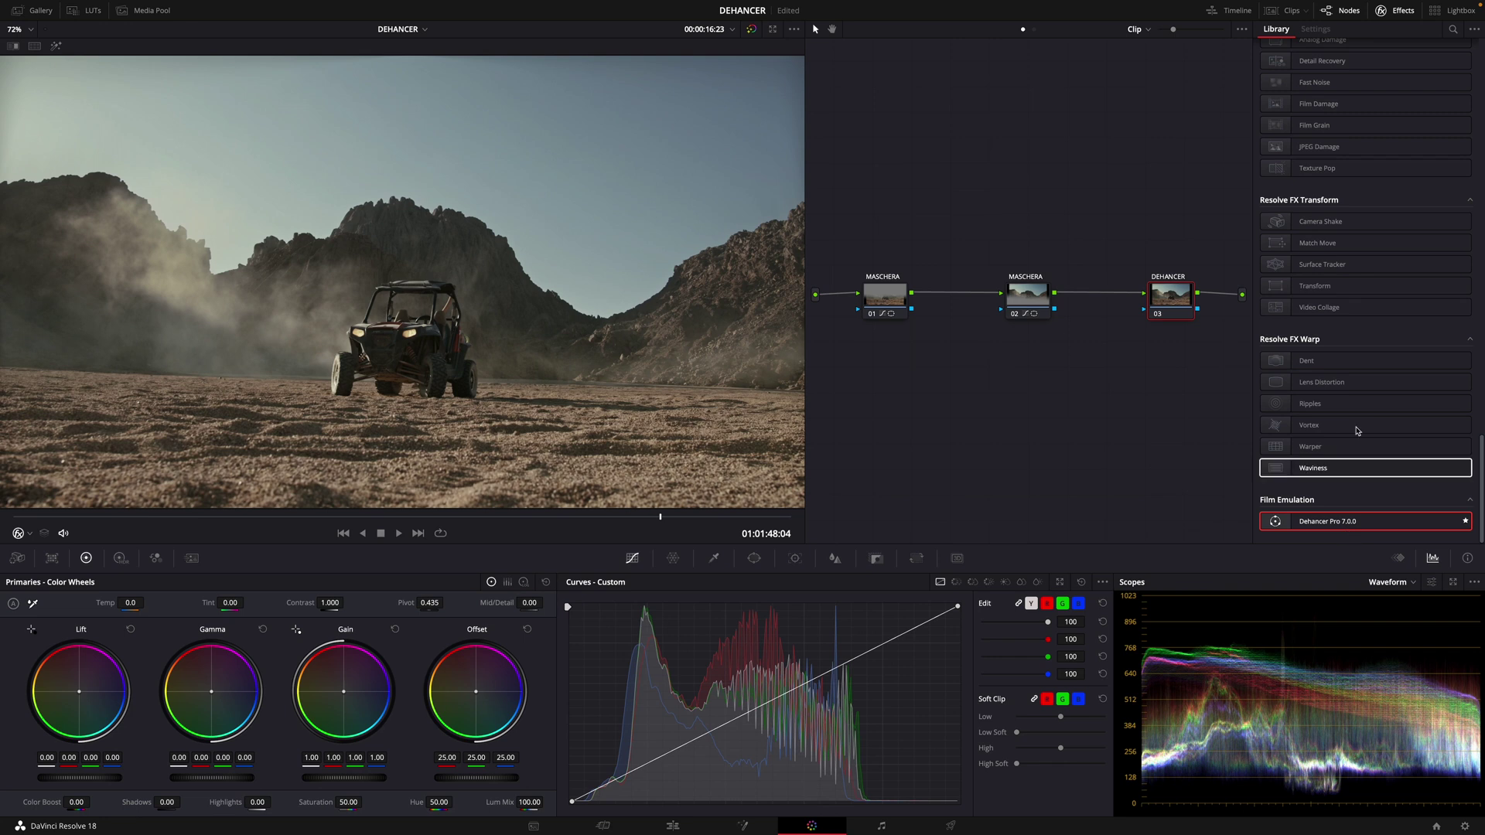
- Put Dehancer Pro 7.0.0 on the DEHANCER node (Rec.709, Kodak Vision3 250D) with Film Grain unchecked
{"action": "left_click_drag", "start_coordinate": [1358, 521], "coordinate": [1175, 303]}
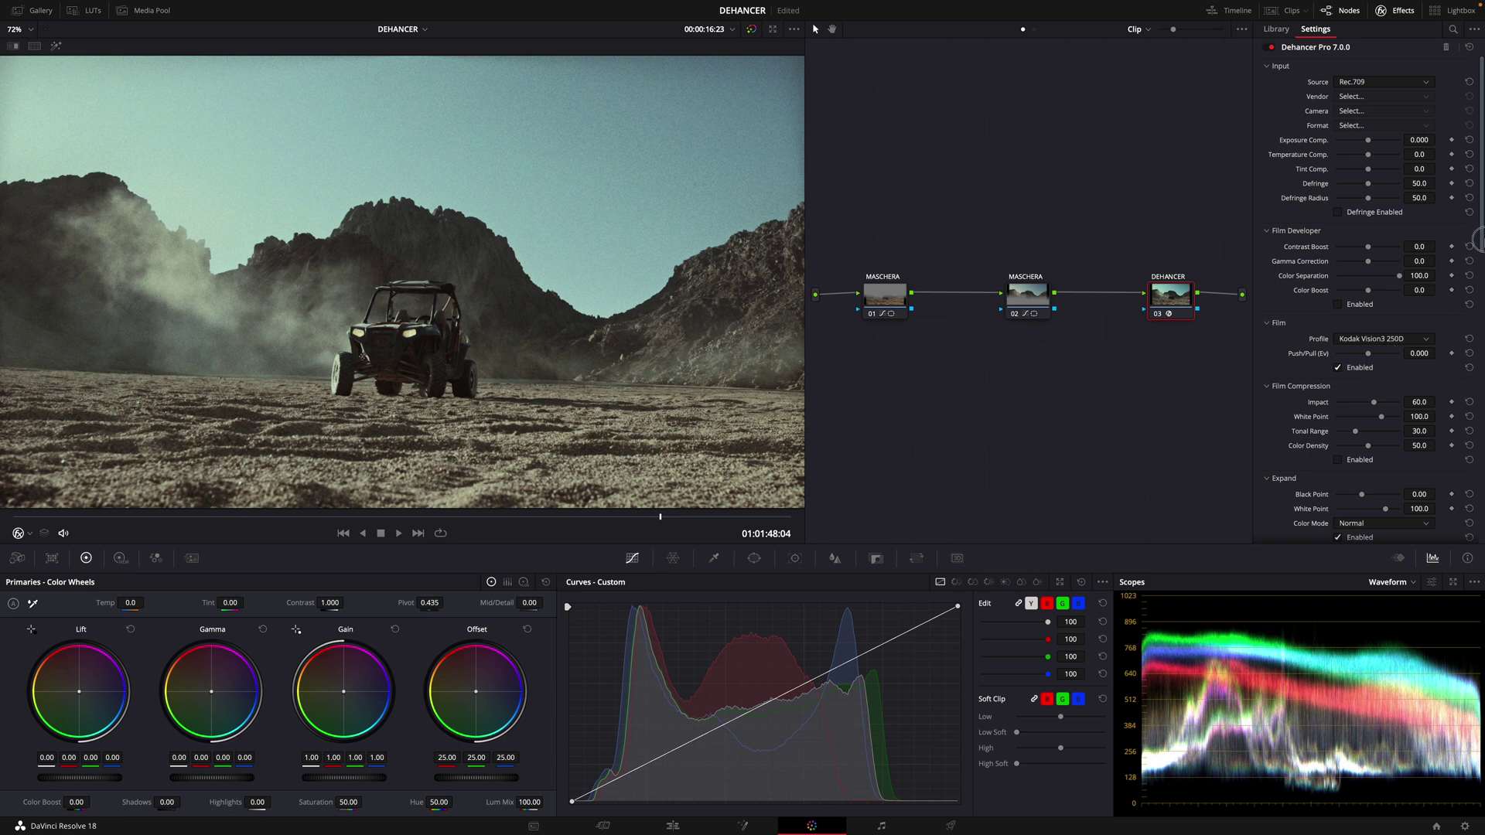
{"action": "left_click_drag", "start_coordinate": [1481, 243], "coordinate": [1433, 384]}
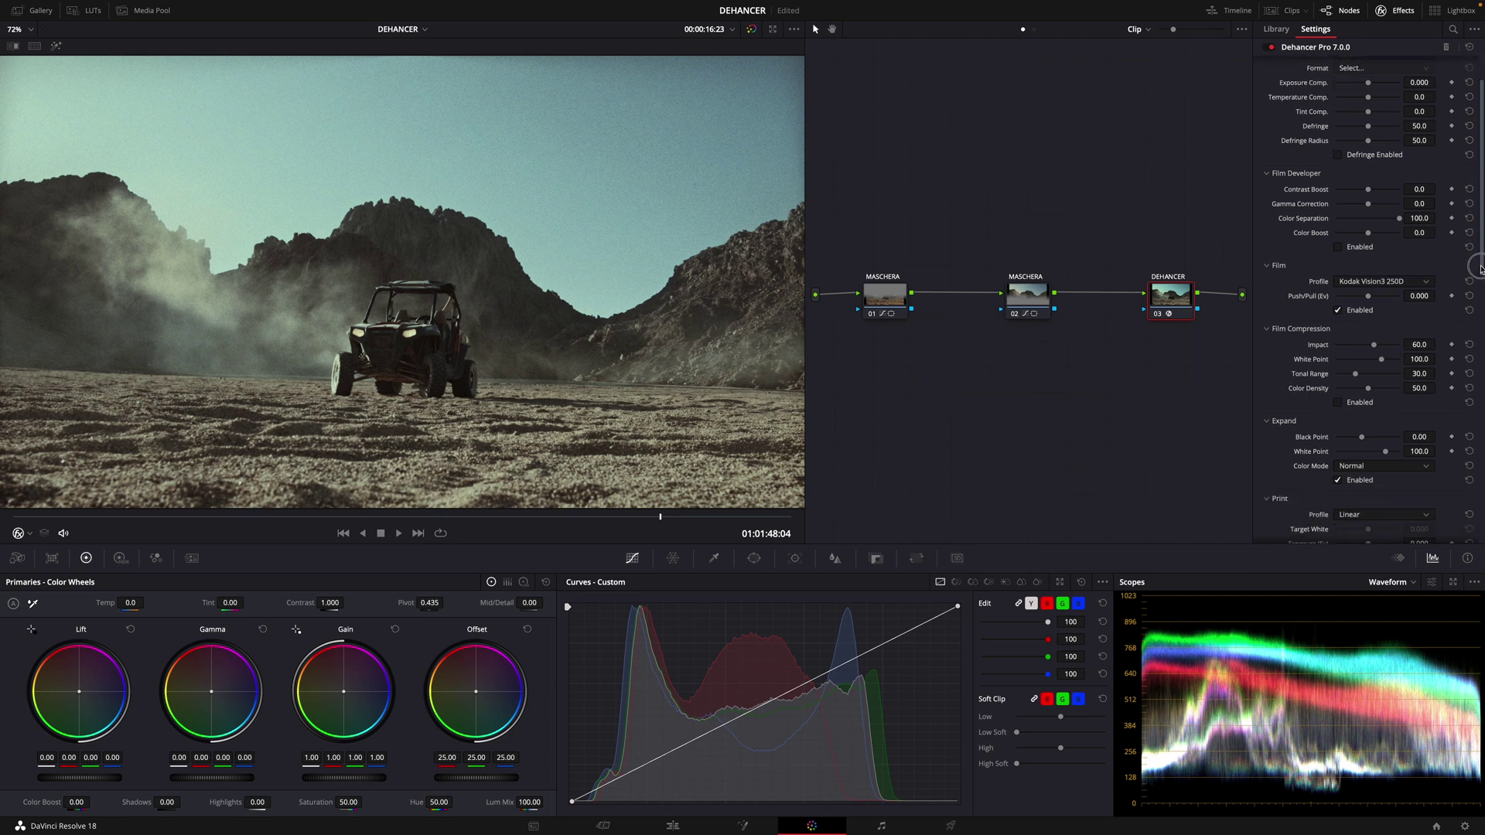
{"action": "left_click", "coordinate": [1338, 392]}
{"action": "scroll", "coordinate": [1330, 376], "scroll_direction": "down", "scroll_amount": 1}
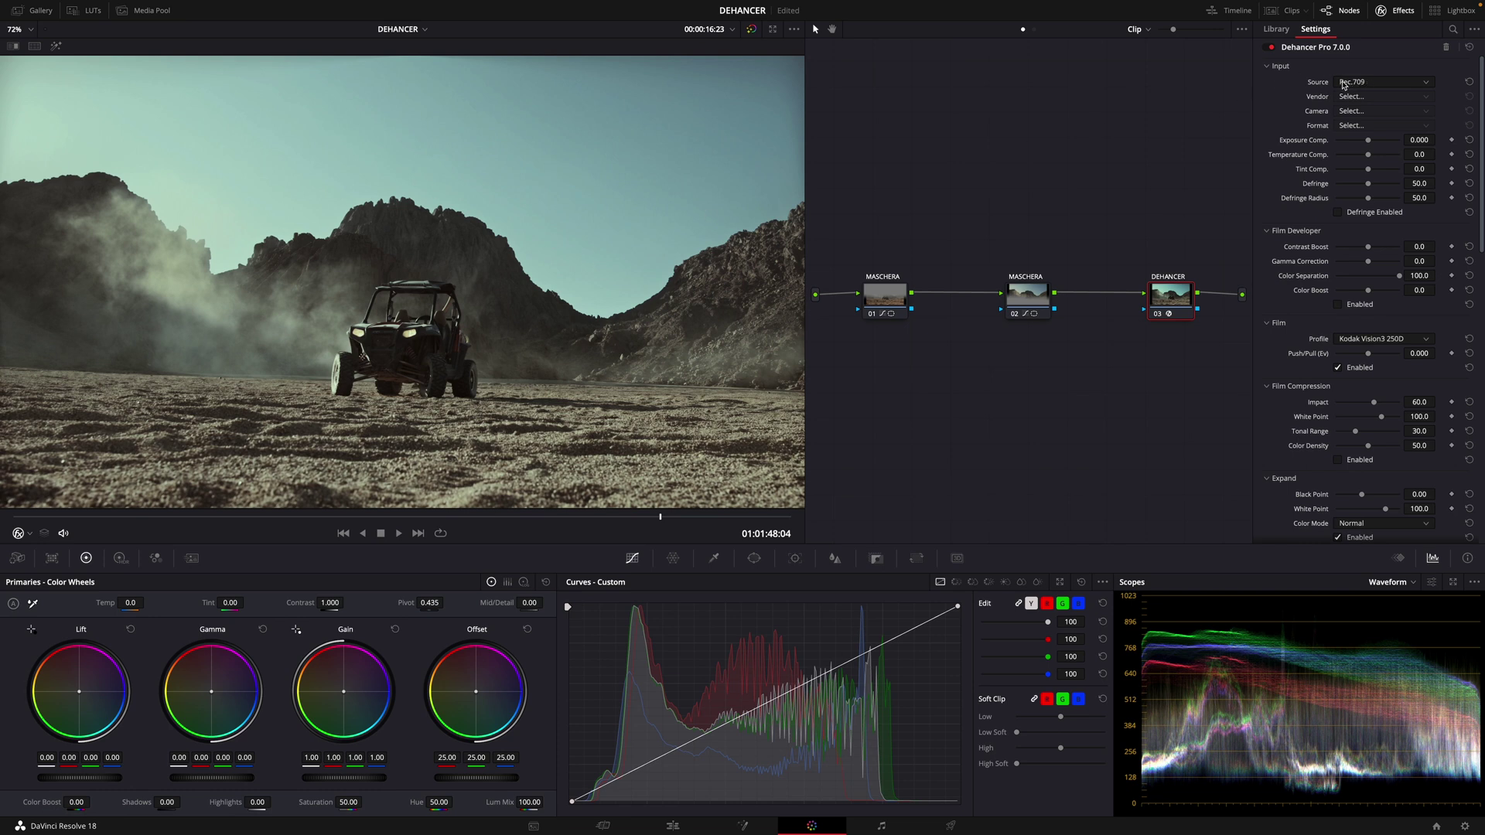
{"action": "left_click", "coordinate": [1383, 83]}
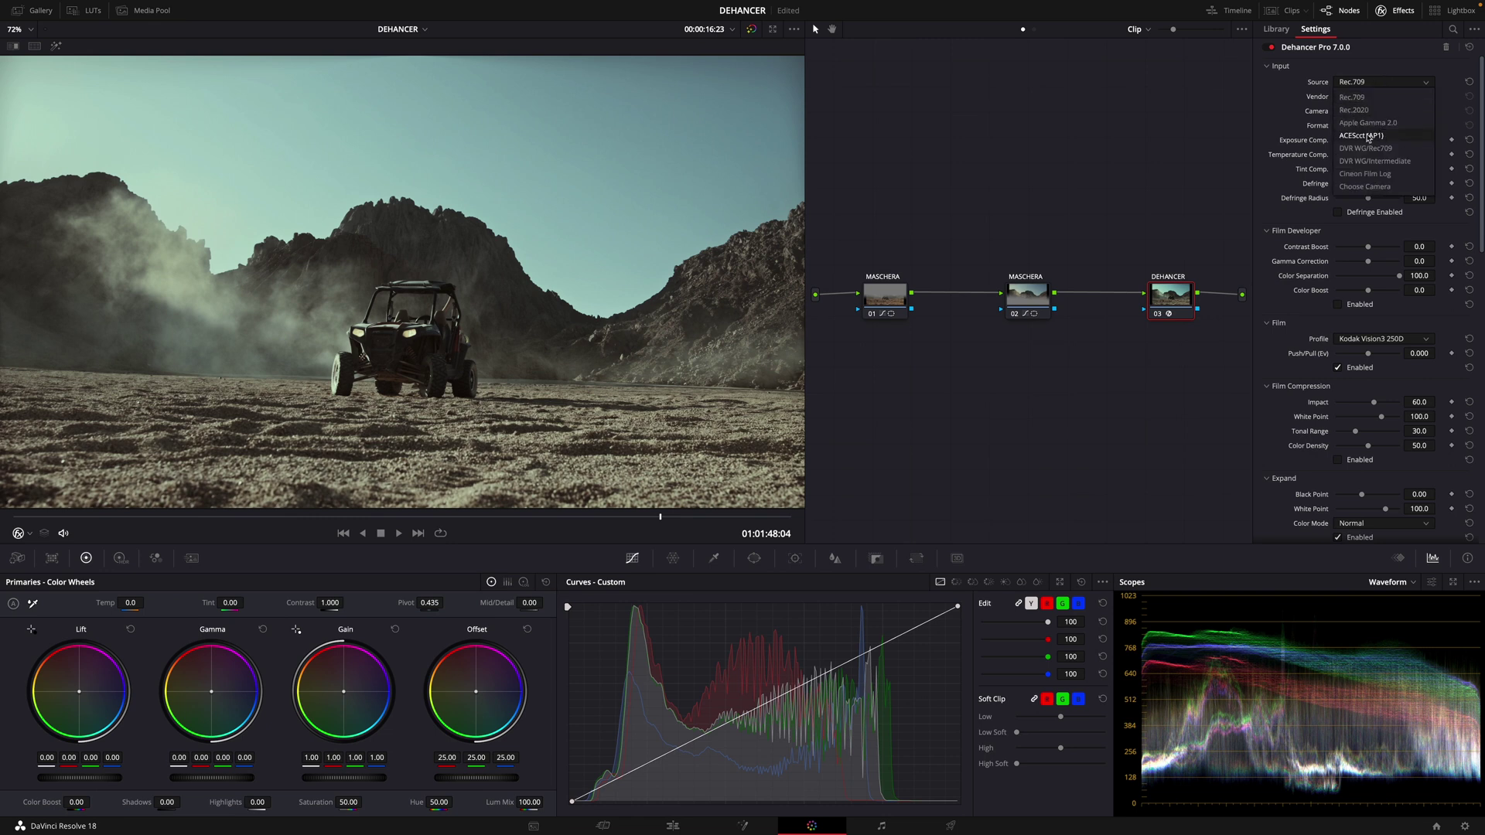
{"action": "left_click", "coordinate": [1362, 98]}
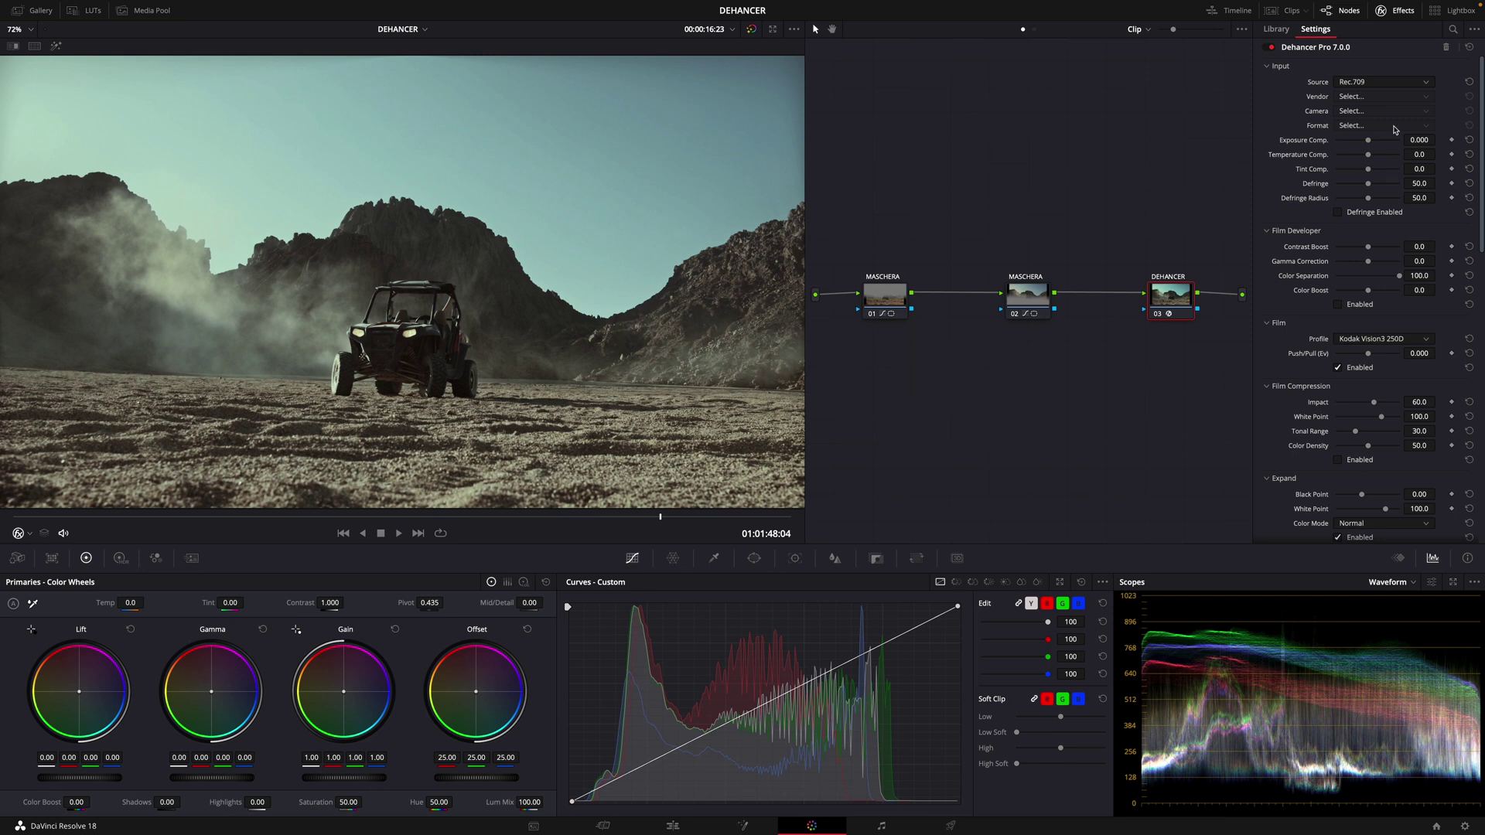
{"action": "left_click", "coordinate": [1409, 86]}
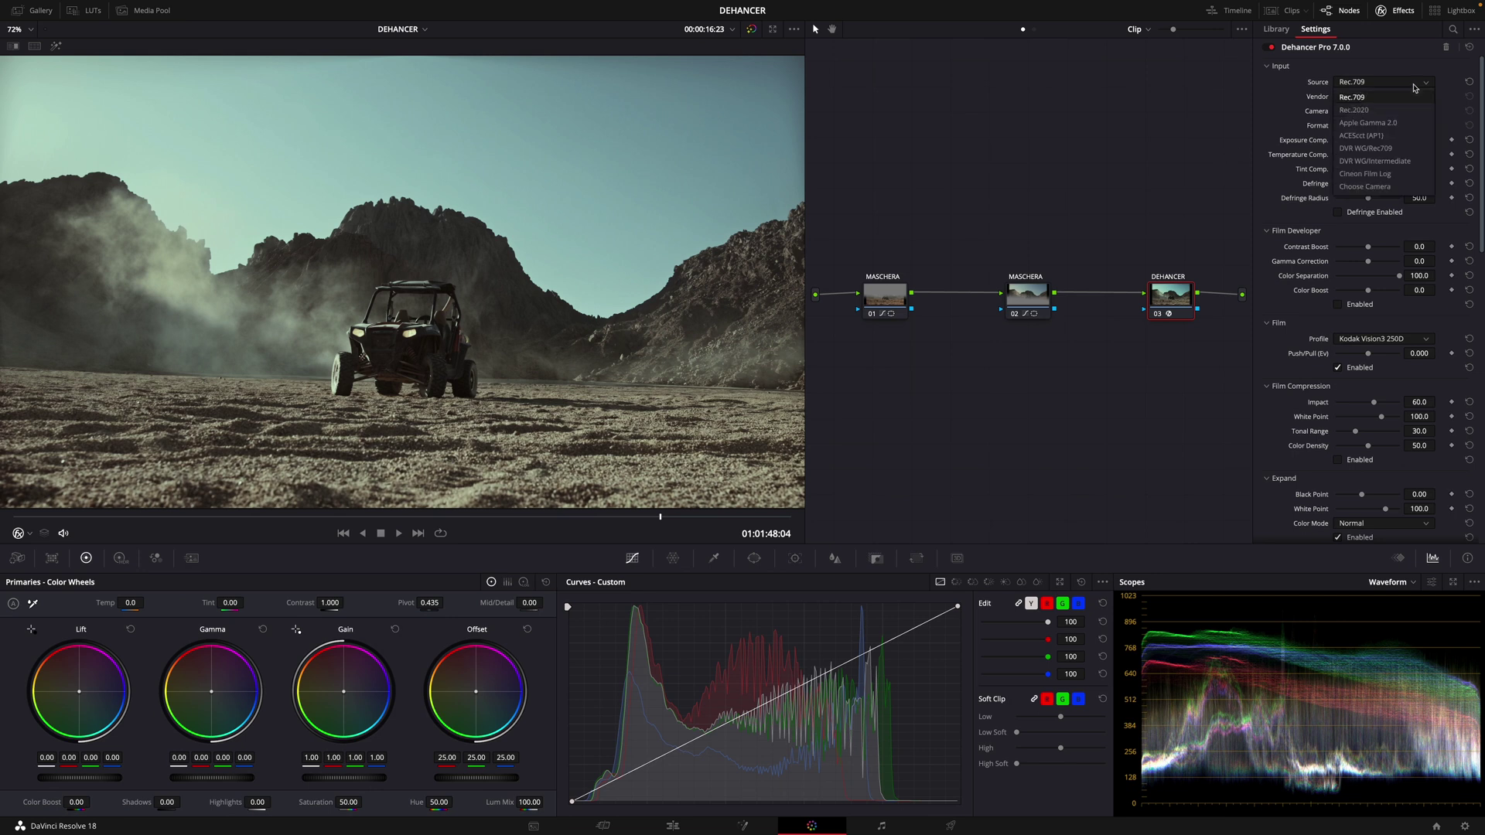
{"action": "left_click", "coordinate": [1391, 189]}
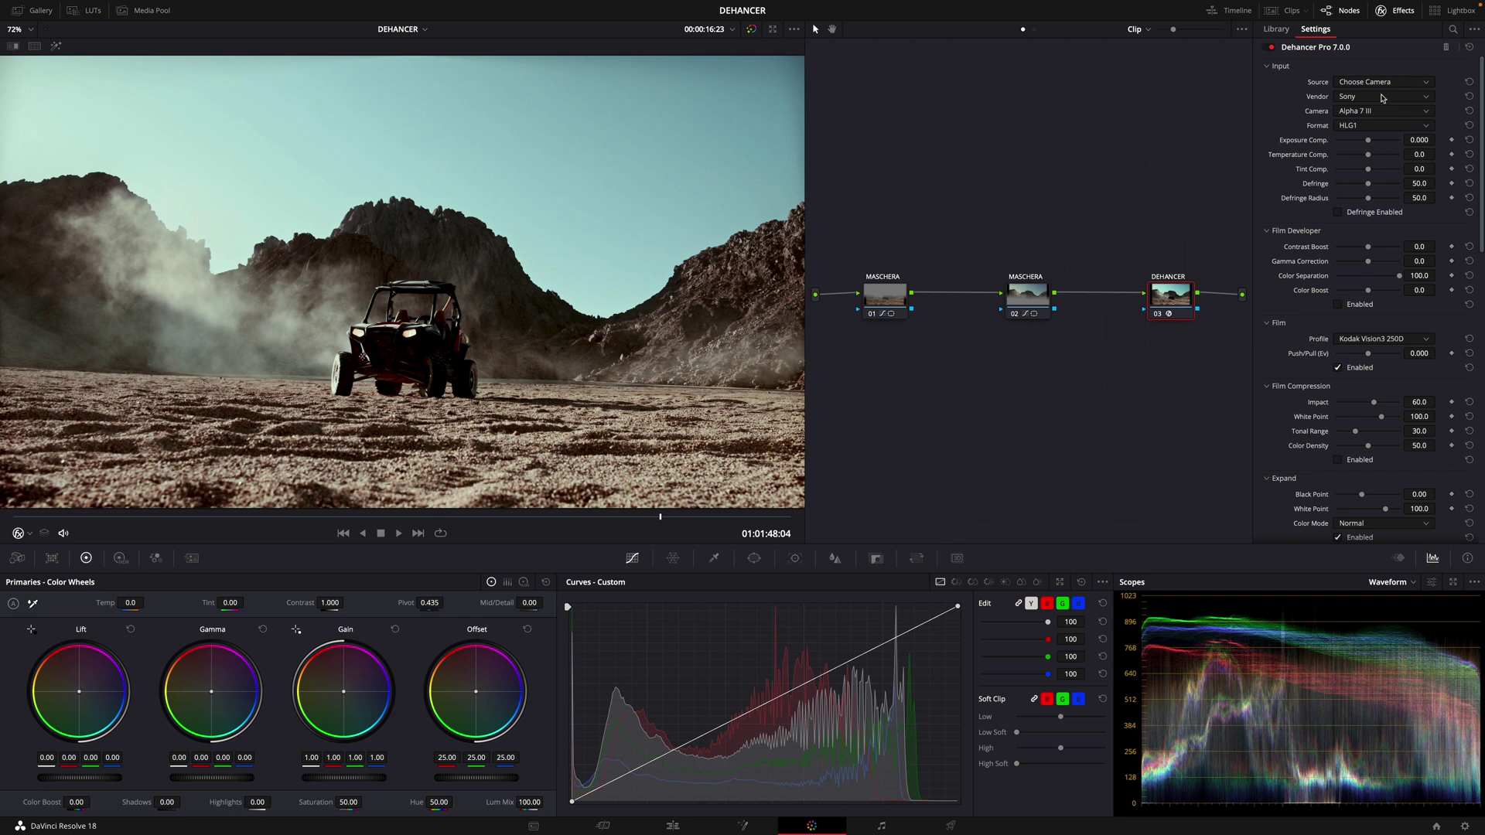
{"action": "left_click", "coordinate": [1384, 113]}
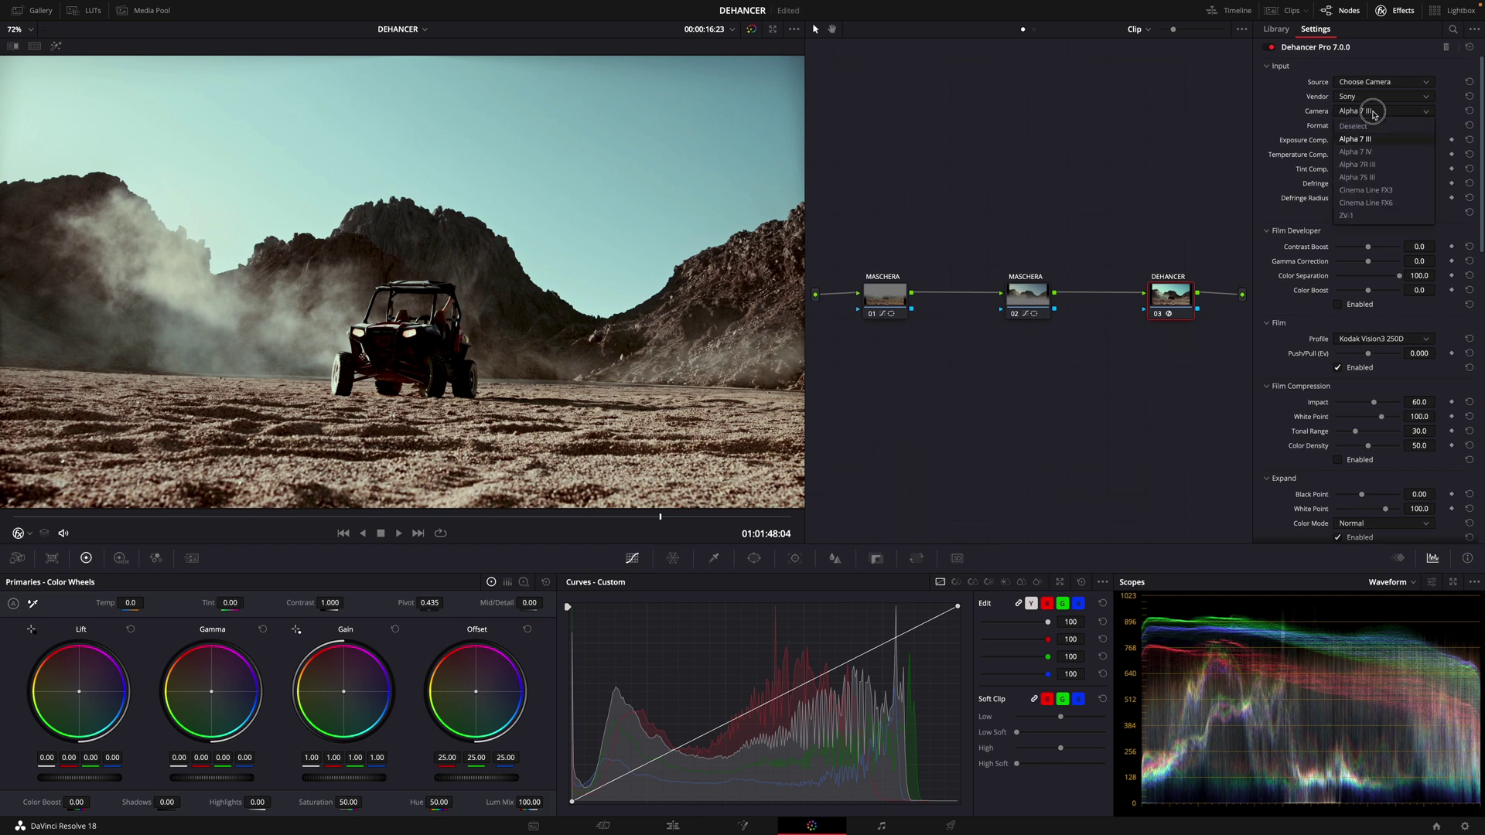
{"action": "left_click", "coordinate": [1384, 178]}
{"action": "left_click", "coordinate": [1379, 128]}
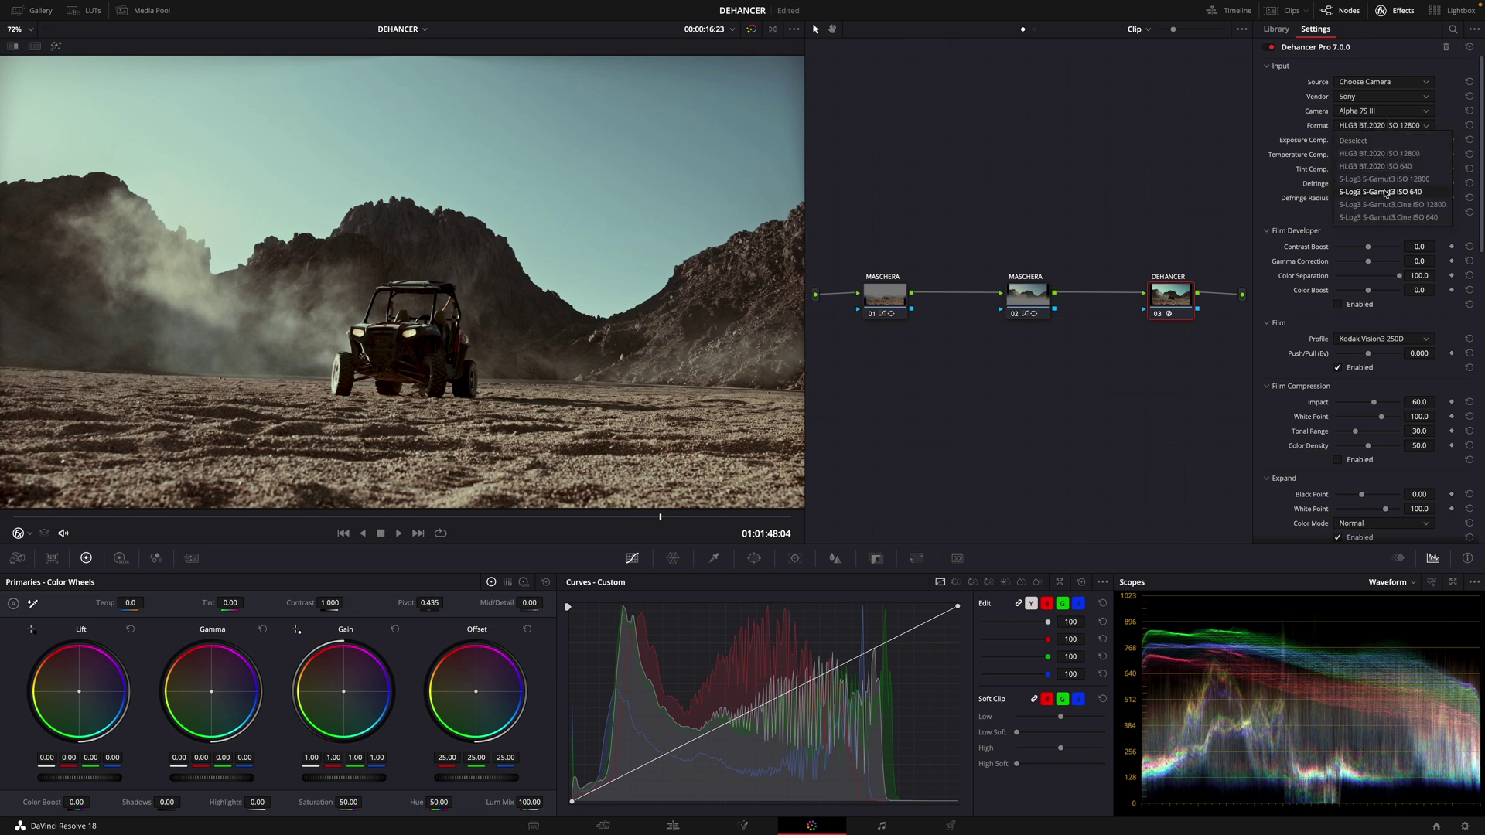
{"action": "left_click", "coordinate": [1386, 194]}
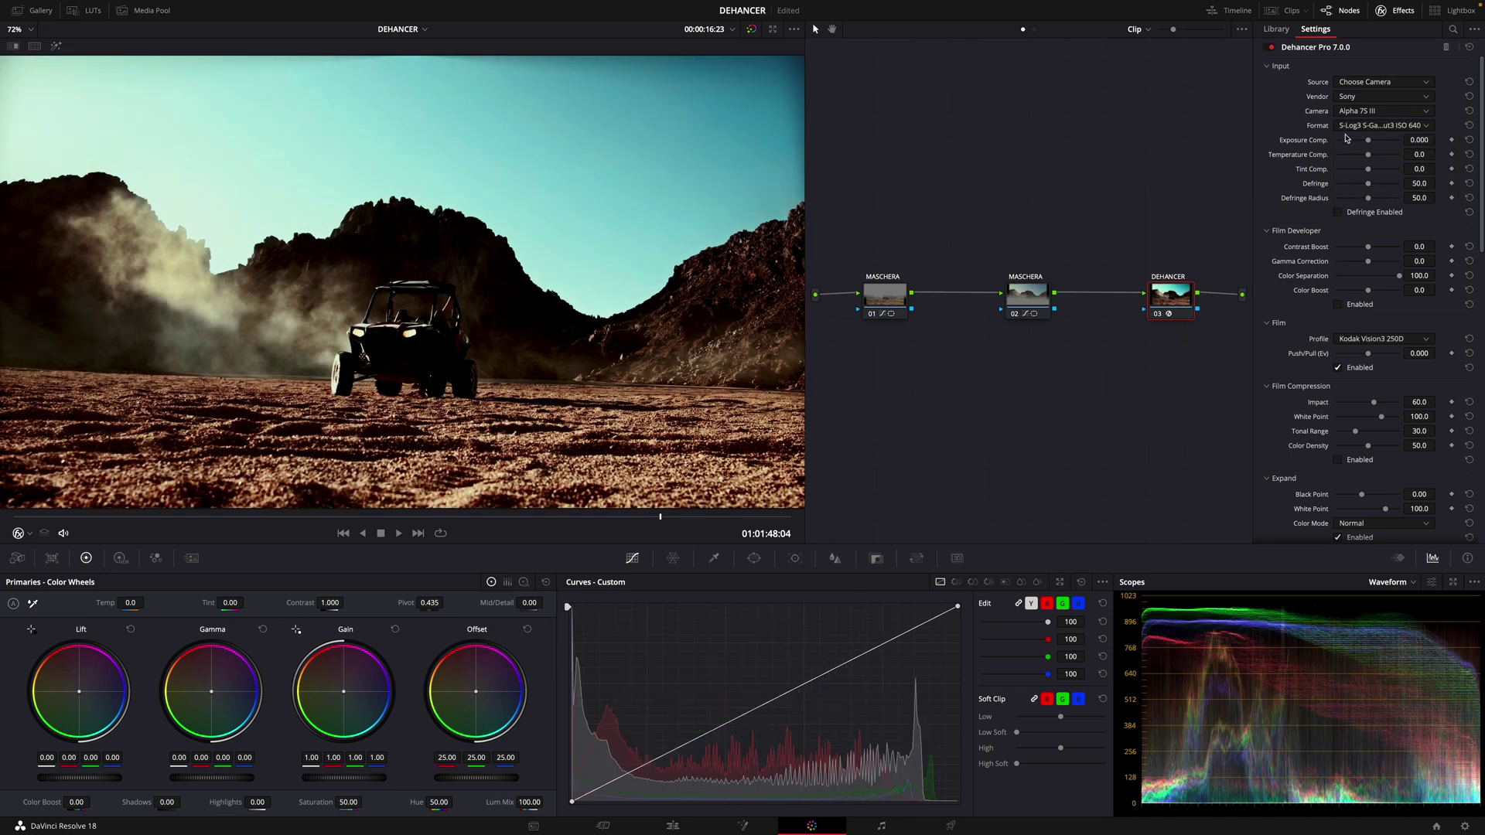
{"action": "left_click", "coordinate": [1364, 82]}
{"action": "left_click", "coordinate": [1357, 146]}
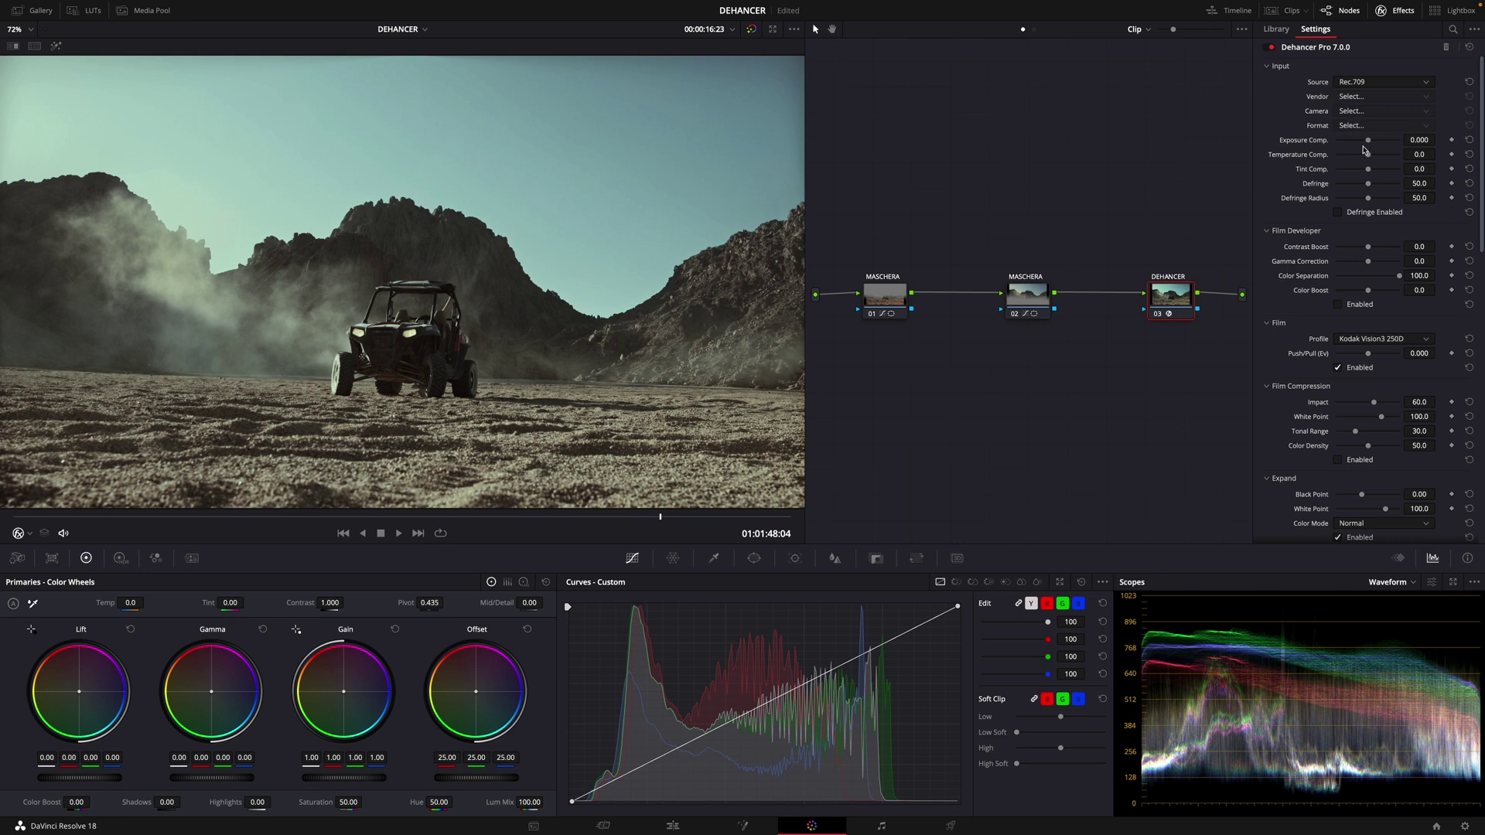
{"action": "left_click_drag", "start_coordinate": [1374, 146], "coordinate": [1361, 180]}
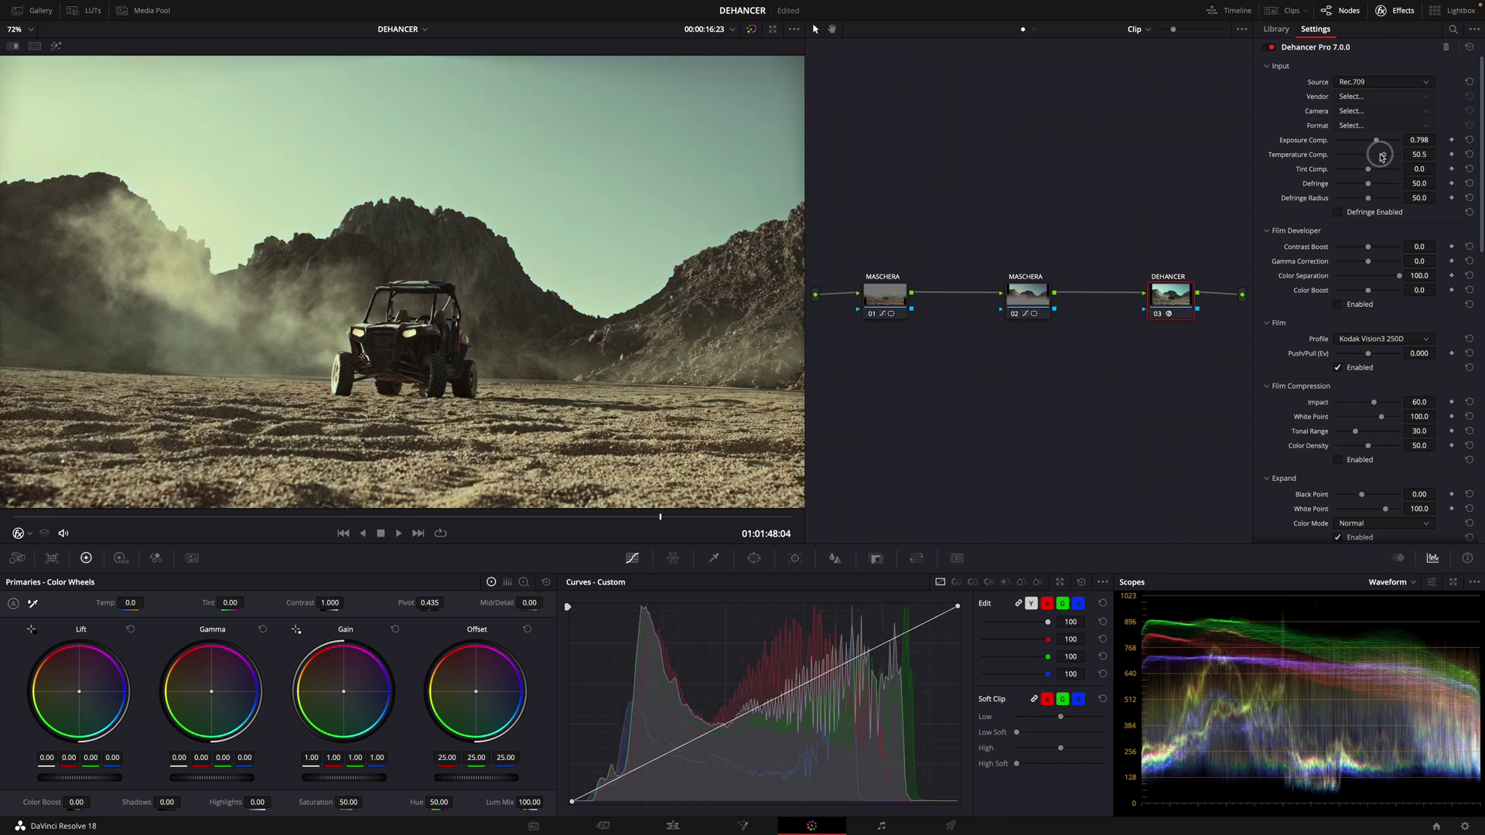
{"action": "key", "text": "ctrl+z"}
{"action": "key", "text": "ctrl+z"}
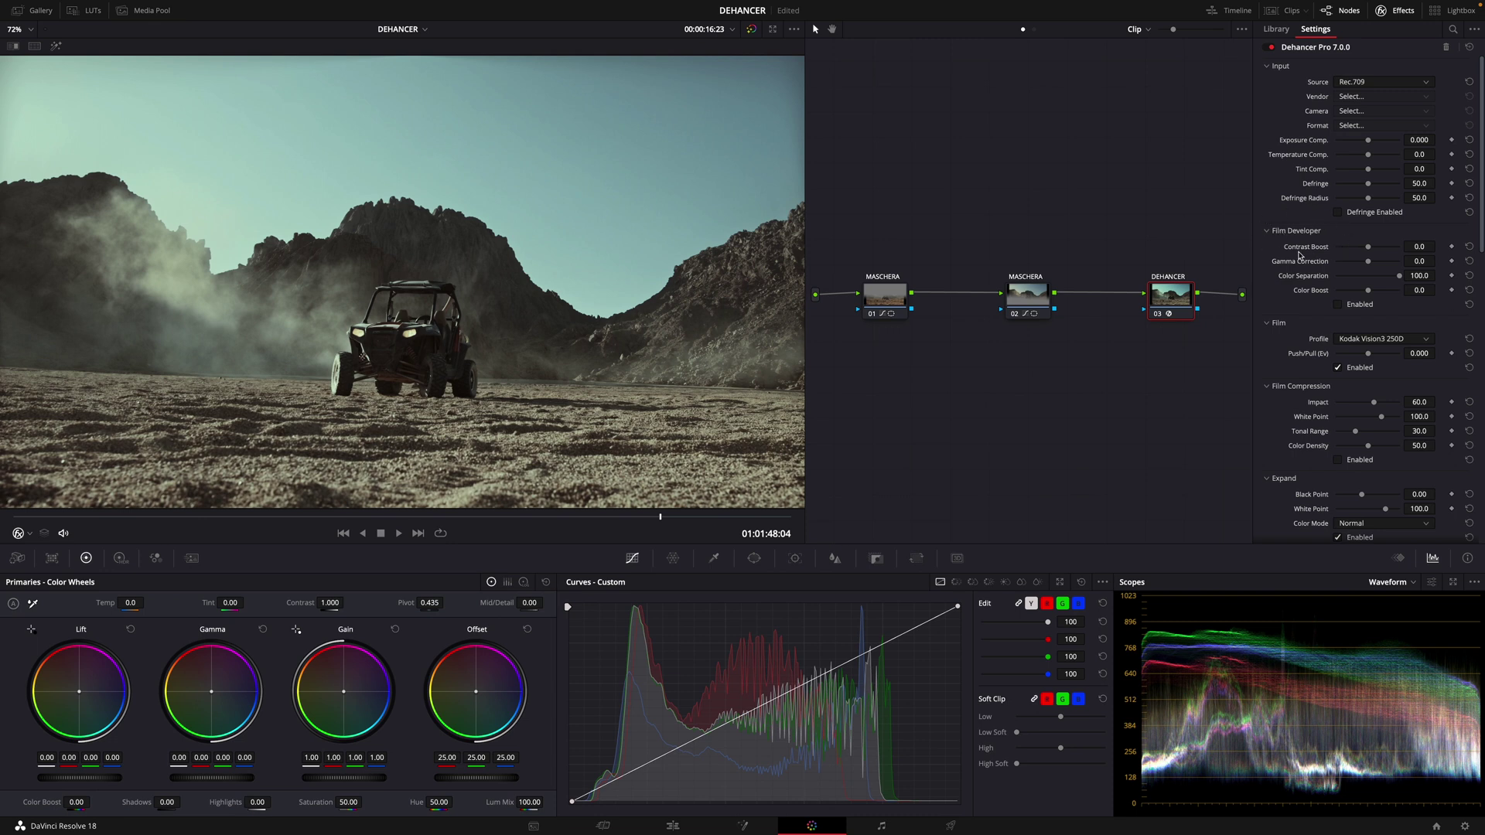
{"action": "left_click", "coordinate": [1336, 304]}
{"action": "mouse_move", "coordinate": [1367, 247]}
{"action": "left_mouse_down"}
{"action": "mouse_move", "coordinate": [1390, 247]}
{"action": "mouse_move", "coordinate": [1346, 278]}
{"action": "mouse_move", "coordinate": [1382, 275]}
{"action": "left_mouse_up"}
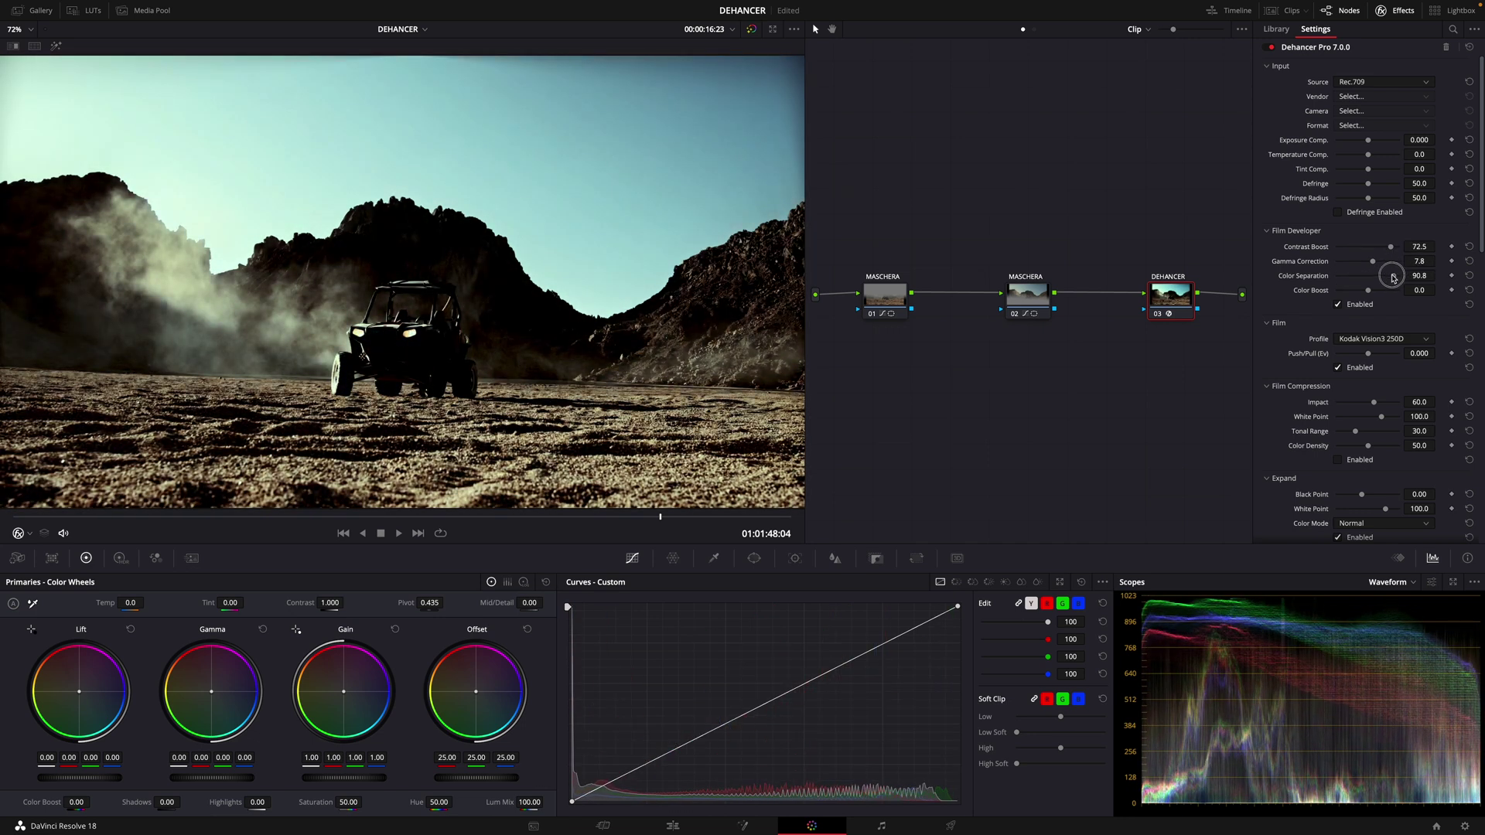
{"action": "left_click", "coordinate": [1337, 304]}
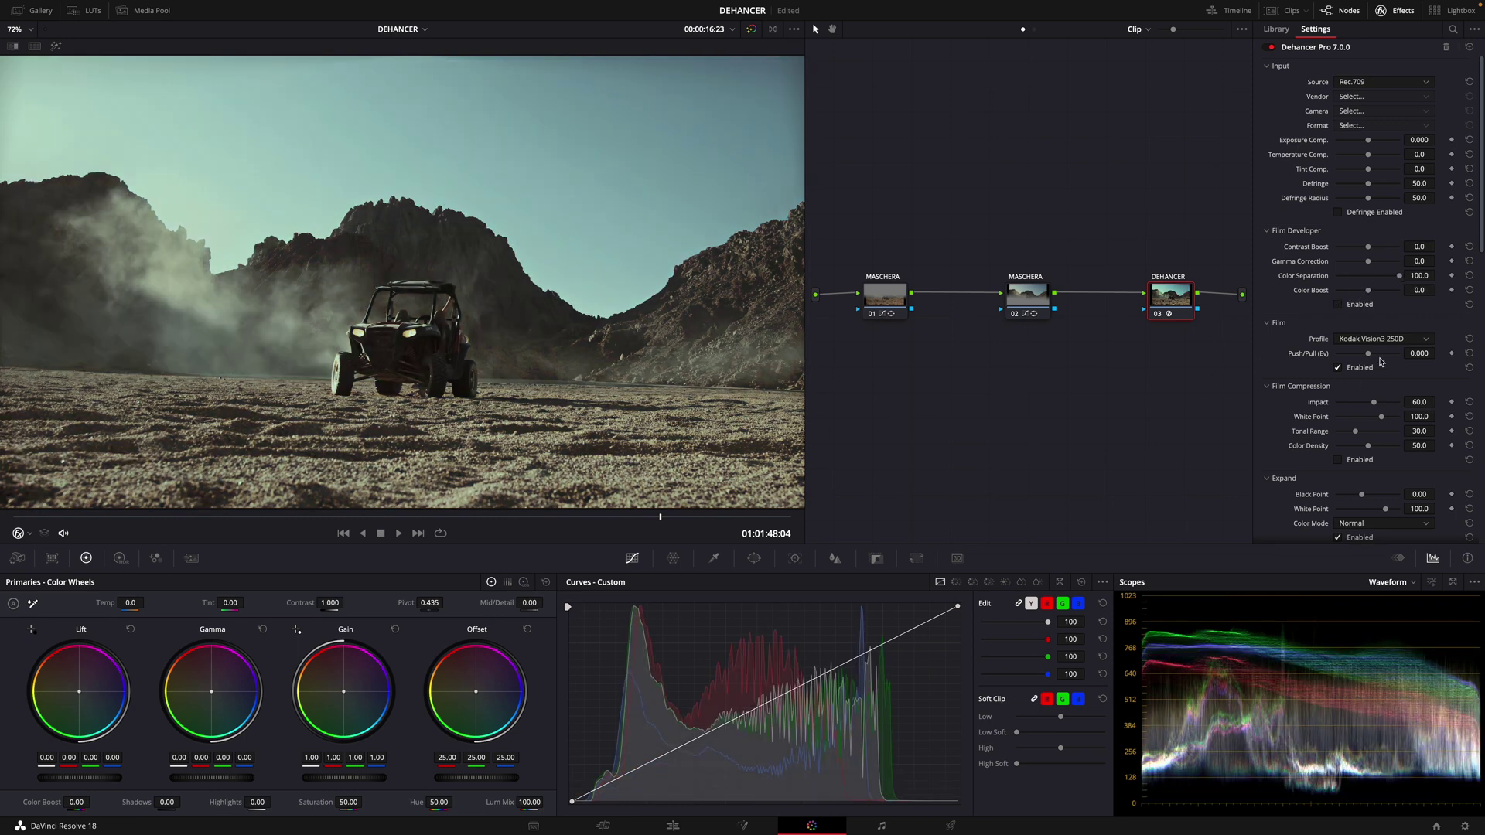
- Compare Kodak Portra 800, Kodak Portra 400 and Ilford HP5 Plus 400 as the Dehancer film profile
{"action": "left_click", "coordinate": [1425, 340]}
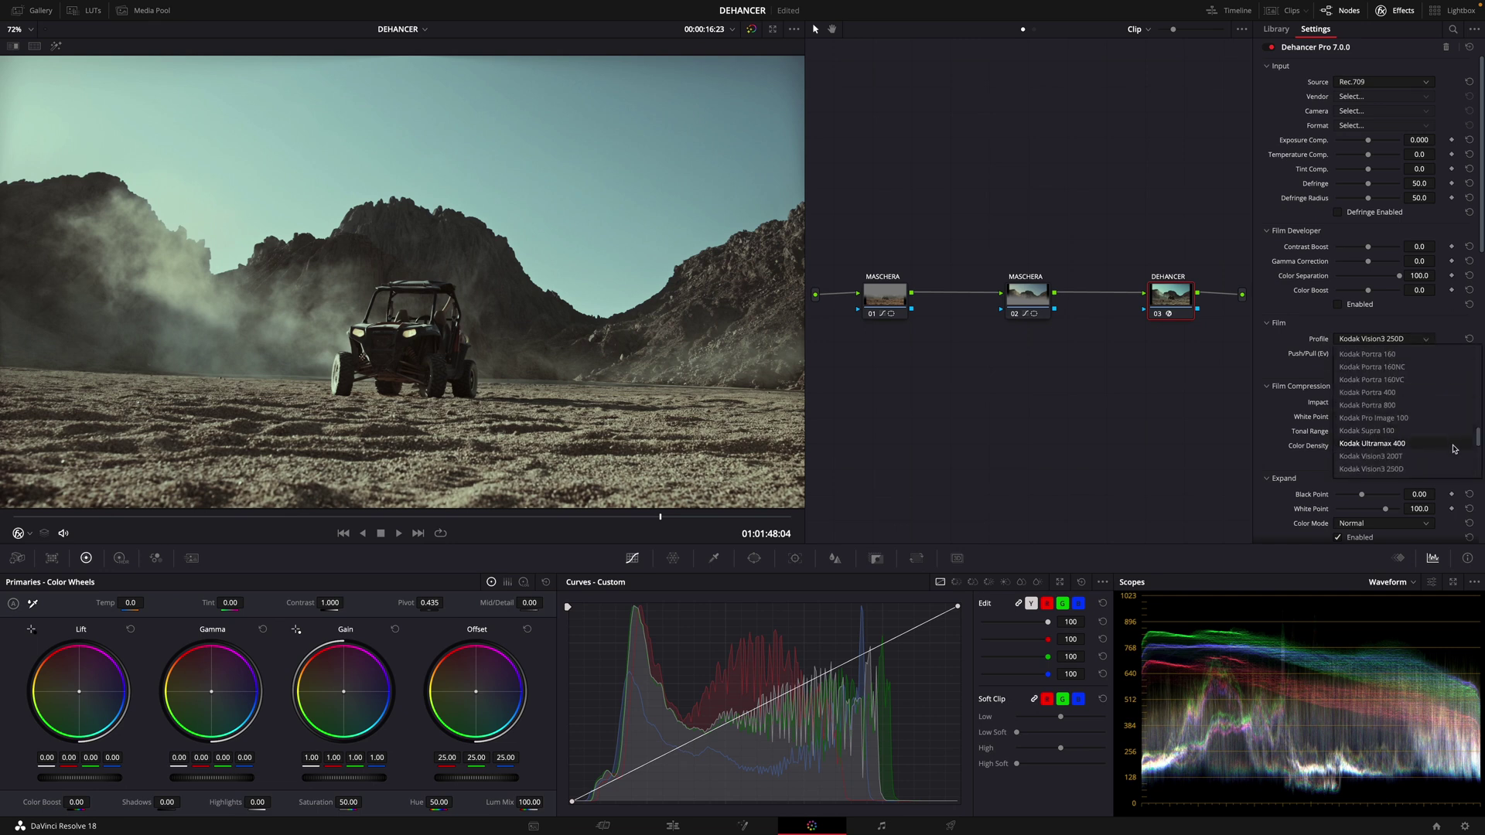
{"action": "left_click", "coordinate": [1436, 409]}
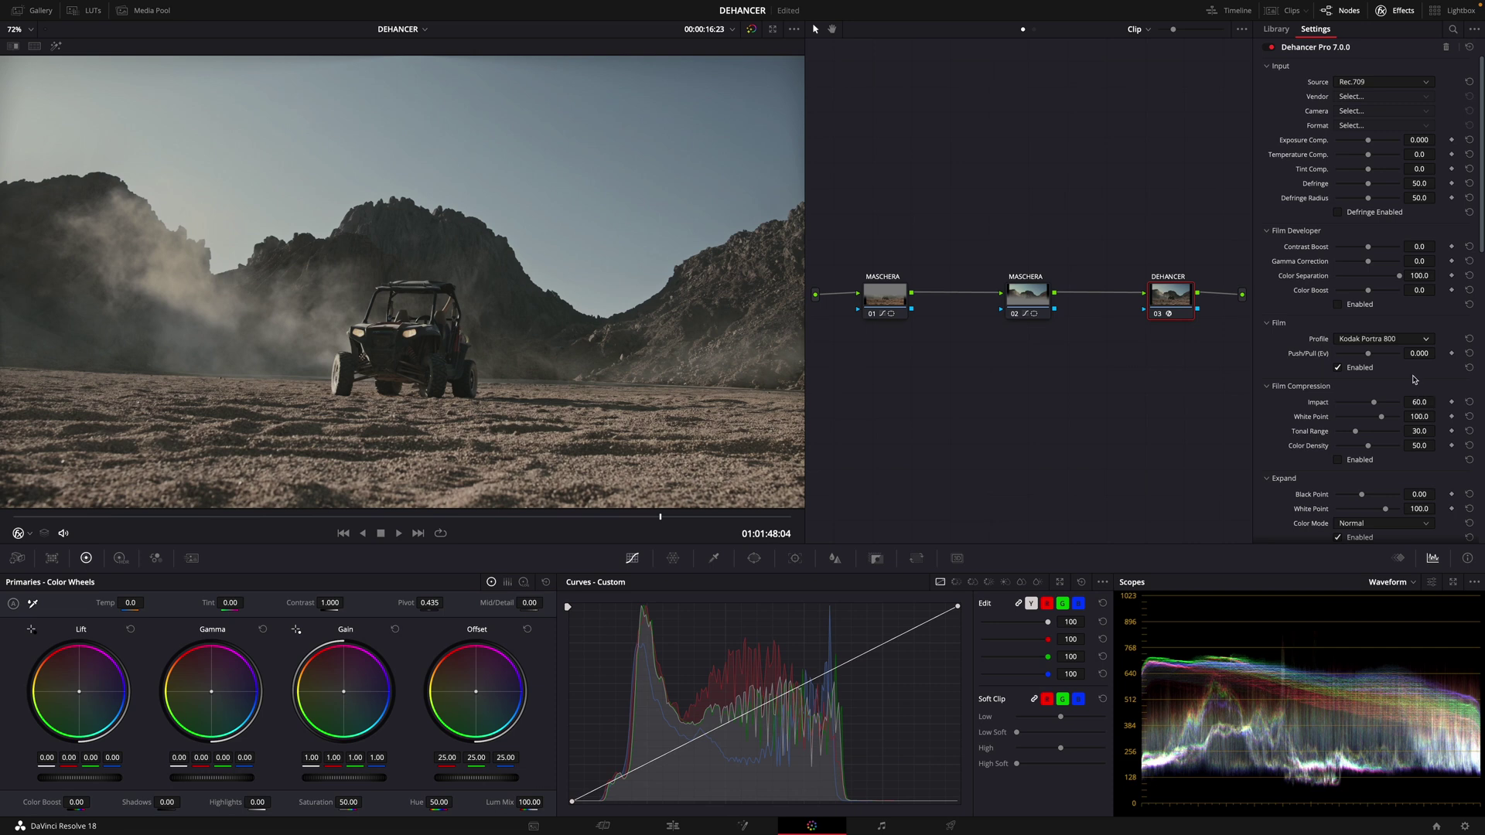
{"action": "left_click", "coordinate": [1431, 341]}
{"action": "left_click", "coordinate": [1407, 393]}
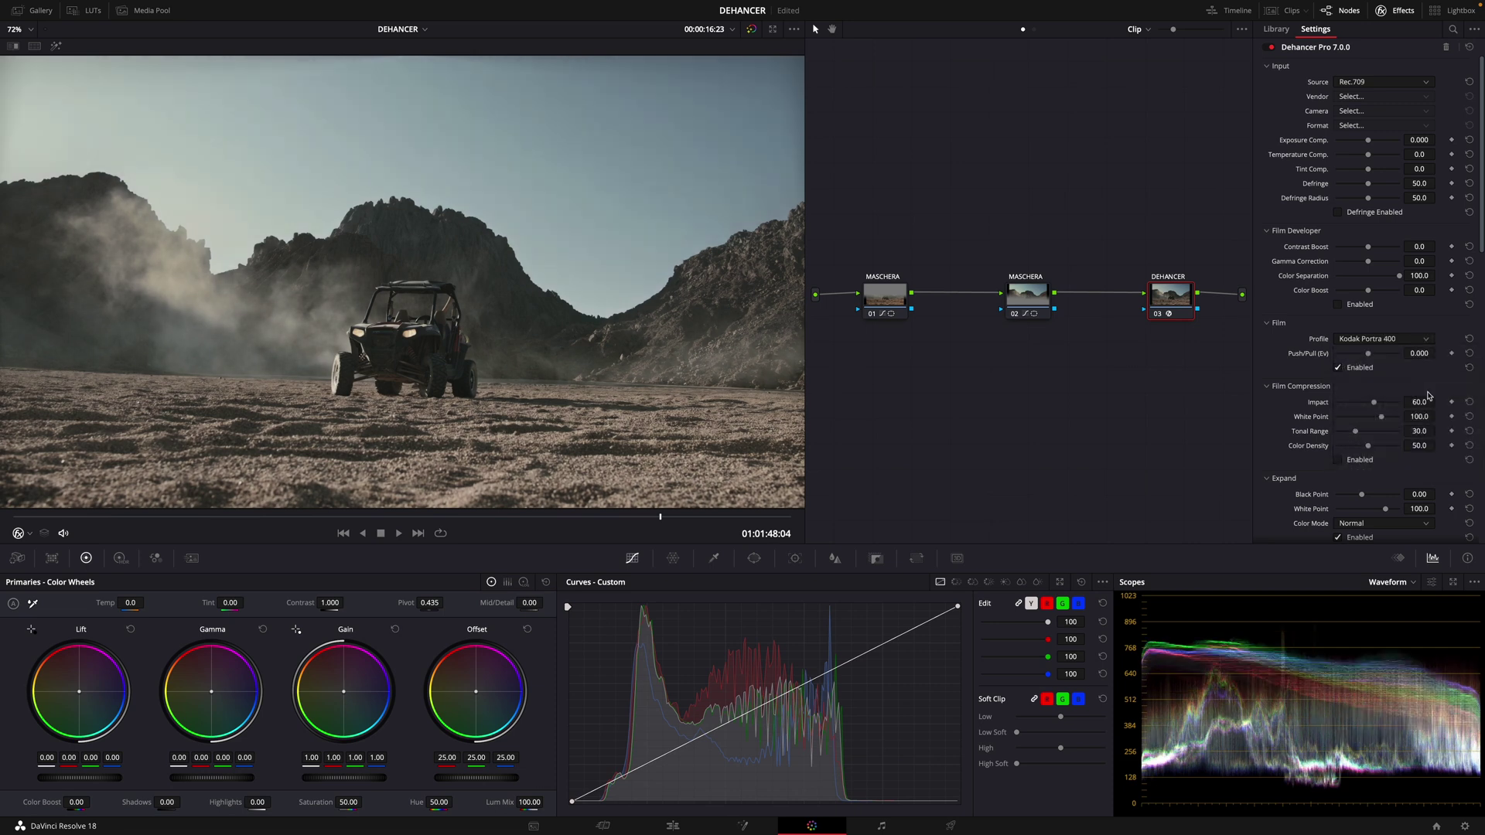
{"action": "left_click", "coordinate": [1429, 341]}
{"action": "left_click_drag", "start_coordinate": [1475, 445], "coordinate": [1477, 403]}
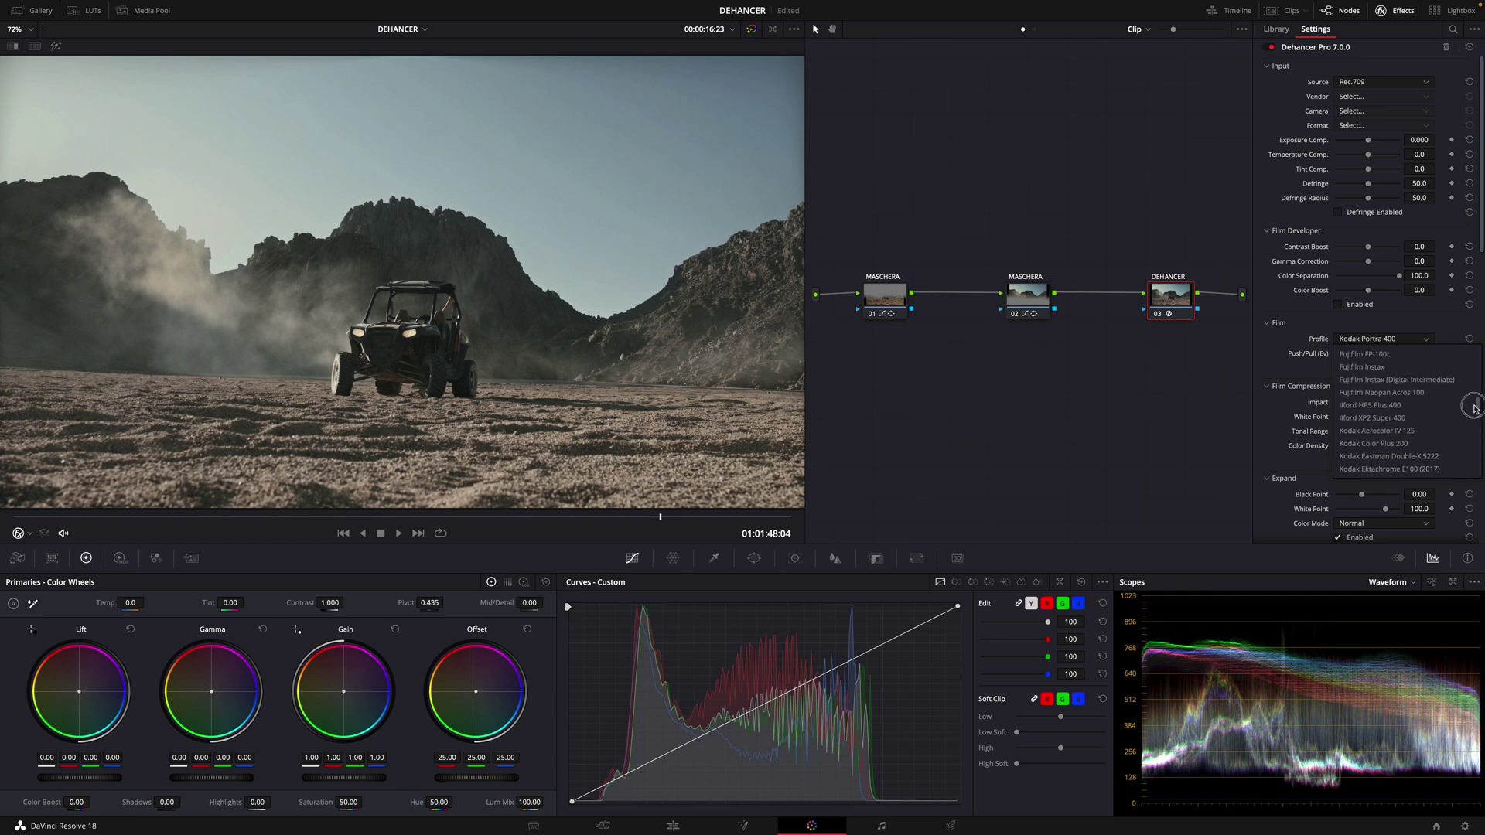
{"action": "left_click", "coordinate": [1415, 419]}
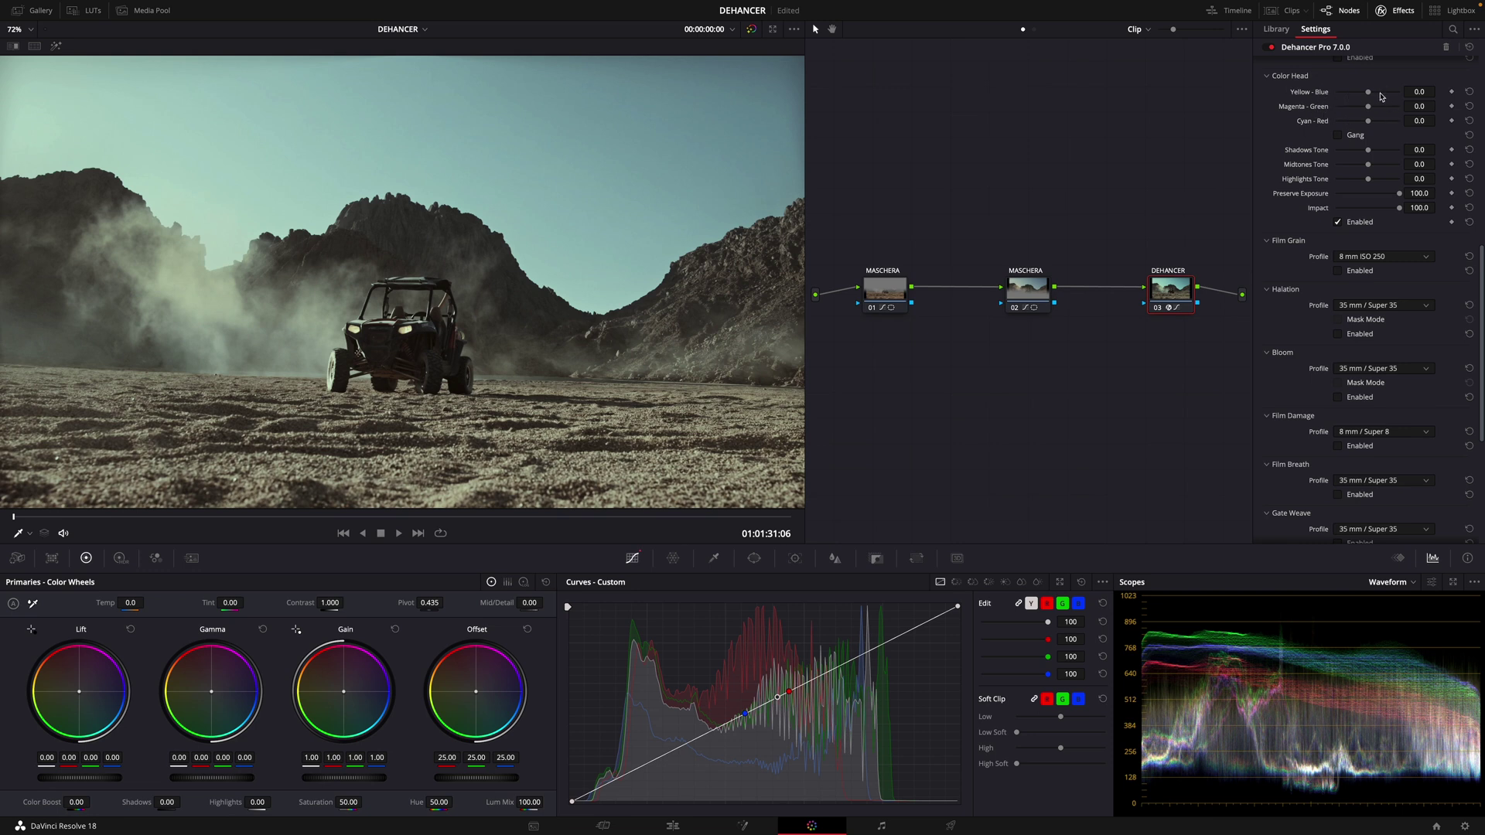
- Shift the Color Head Yellow-Blue tint, reset both tints to zero, then adjust shadows and midtones tones
{"action": "left_click_drag", "start_coordinate": [1370, 93], "coordinate": [1480, 99]}
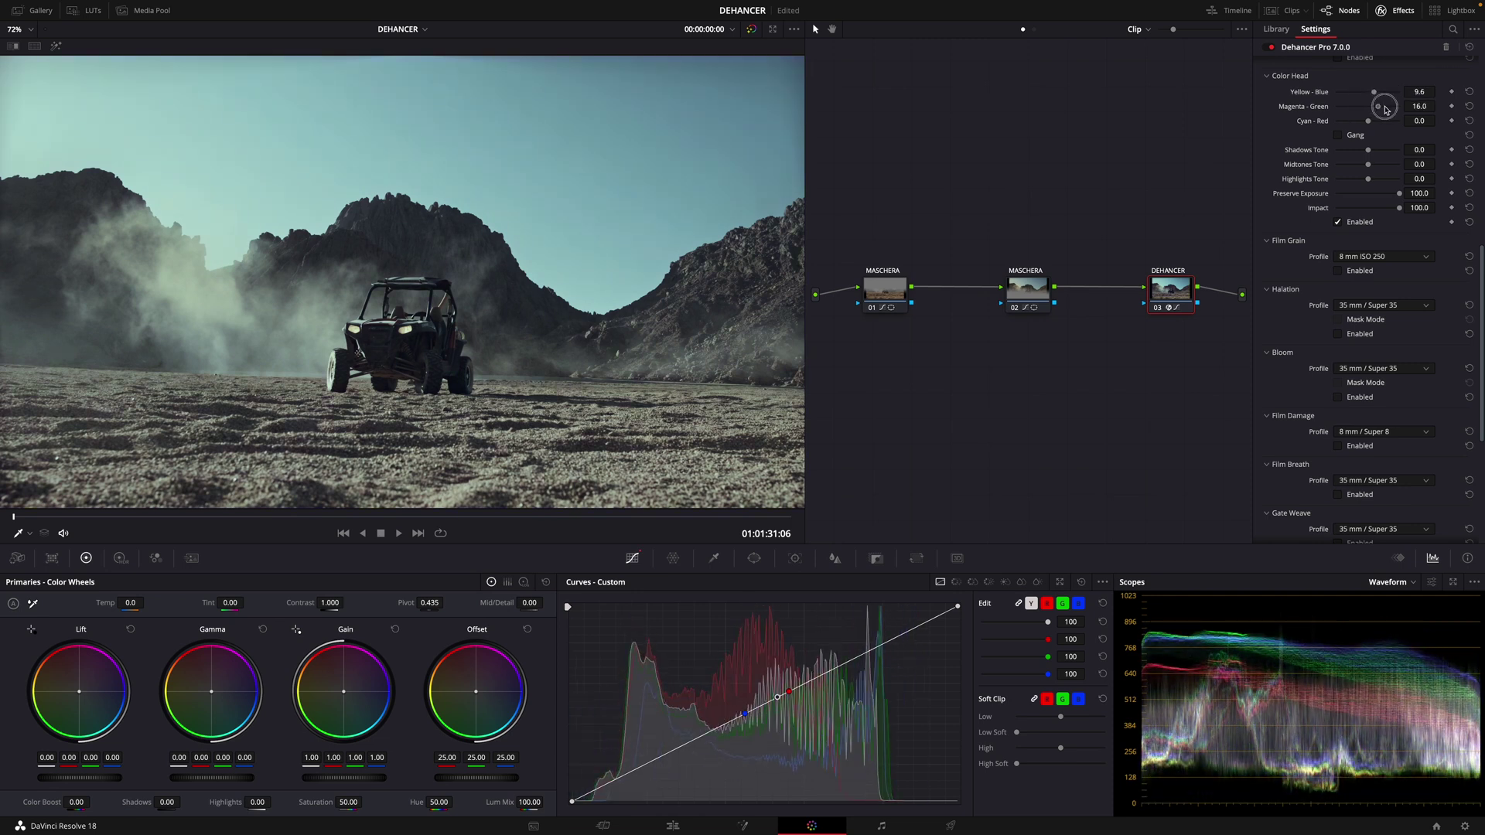
{"action": "left_click", "coordinate": [1468, 91]}
{"action": "left_click", "coordinate": [1468, 106]}
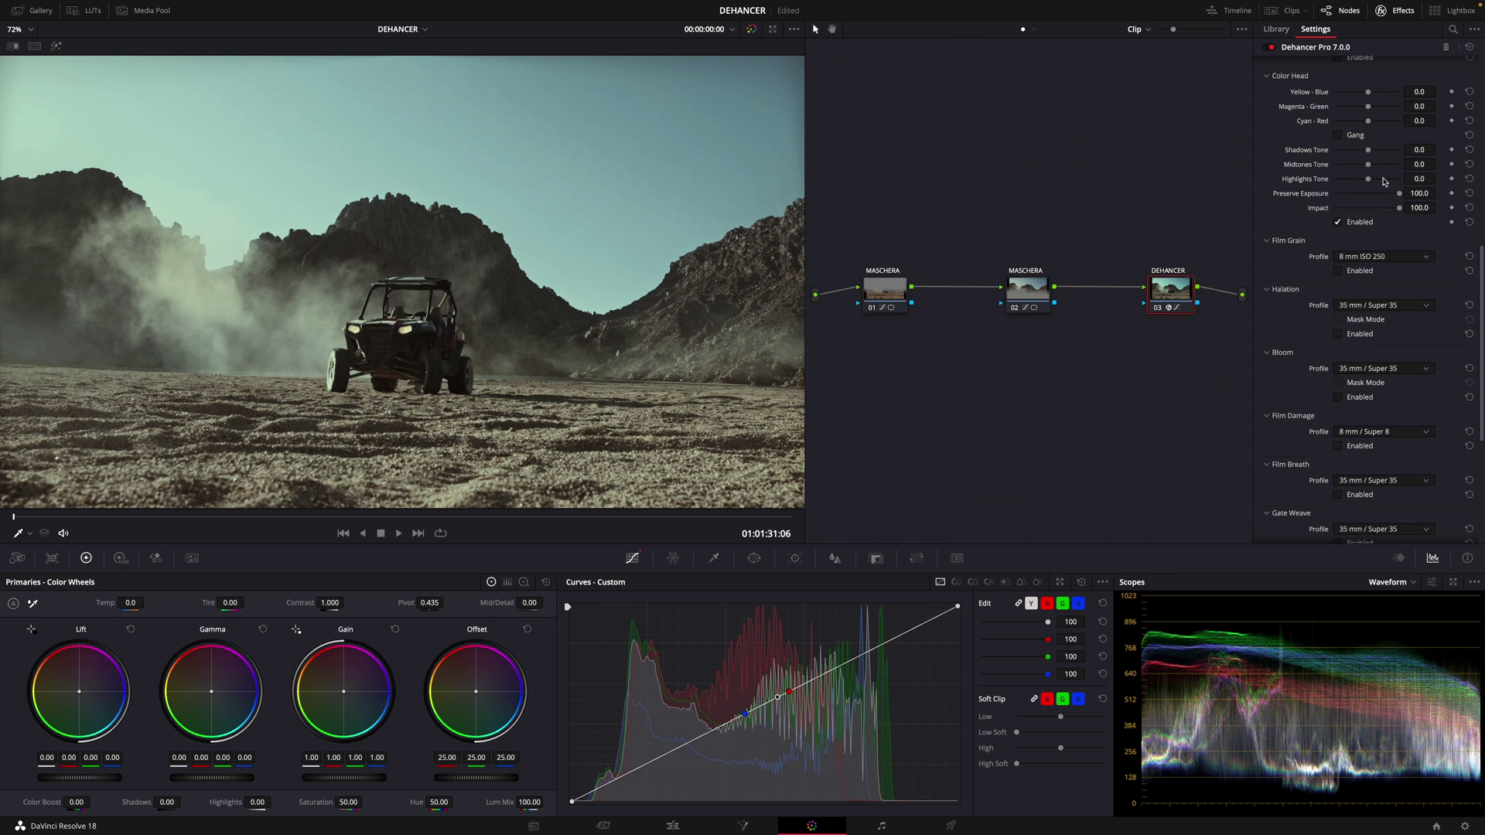
{"action": "mouse_move", "coordinate": [1367, 150]}
{"action": "left_mouse_down"}
{"action": "mouse_move", "coordinate": [1347, 150]}
{"action": "mouse_move", "coordinate": [1378, 166]}
{"action": "left_mouse_up"}
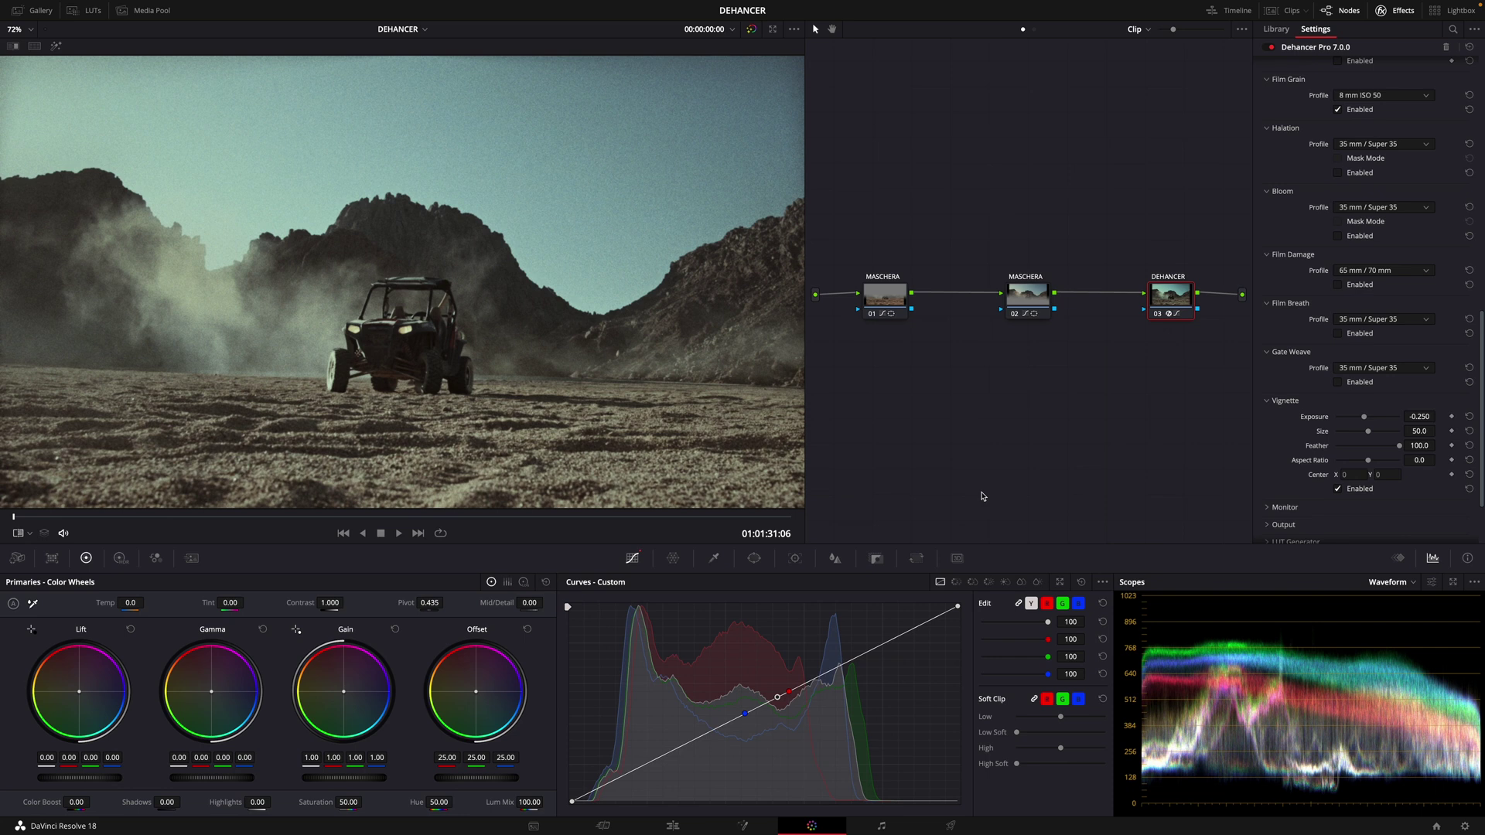
- Compare film grain off and on, then switch the grain profile to 65 mm ISO 500
{"action": "left_click", "coordinate": [1338, 109]}
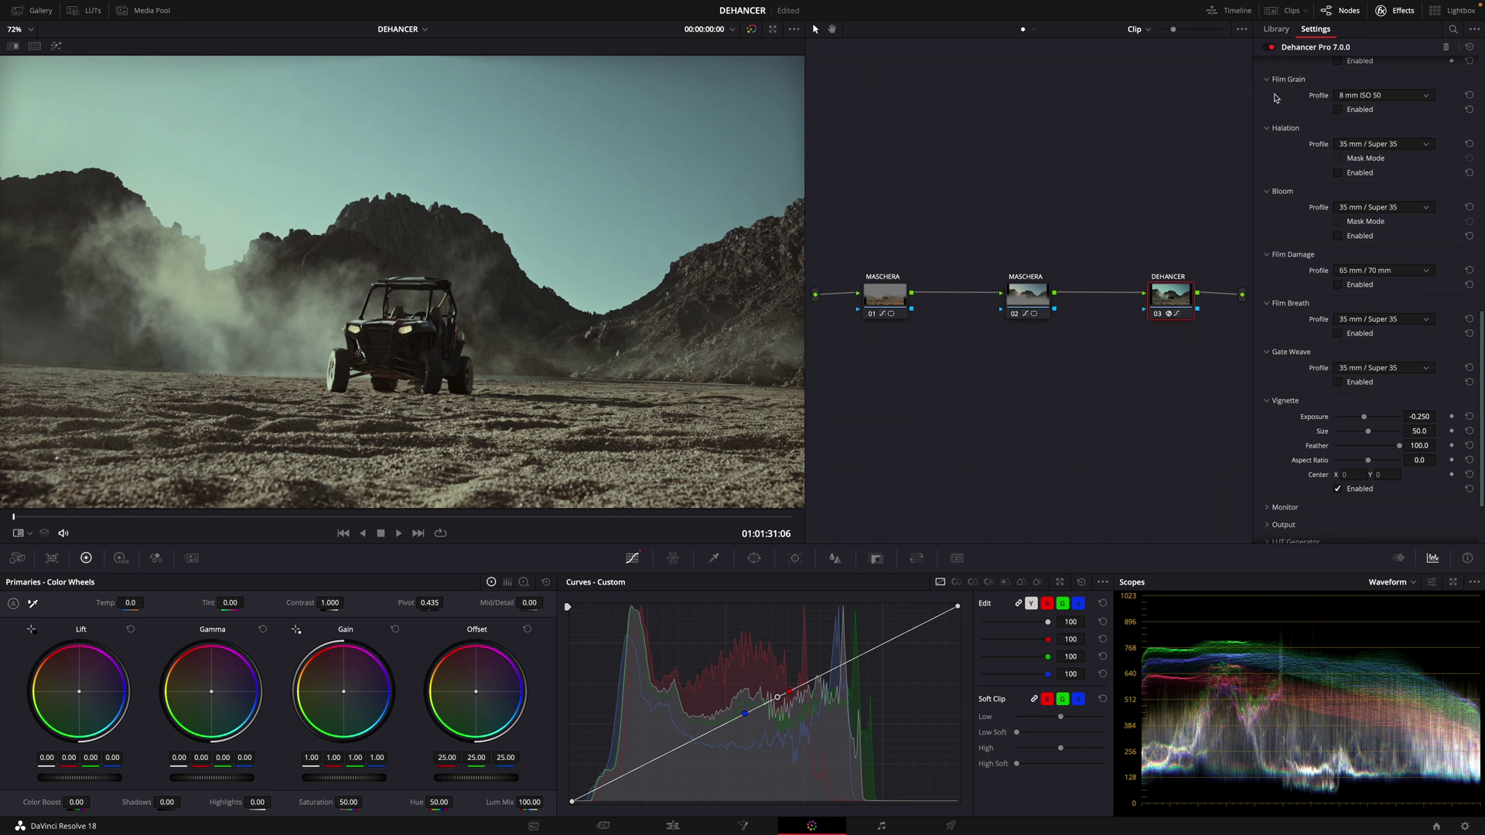
{"action": "left_click", "coordinate": [1339, 110]}
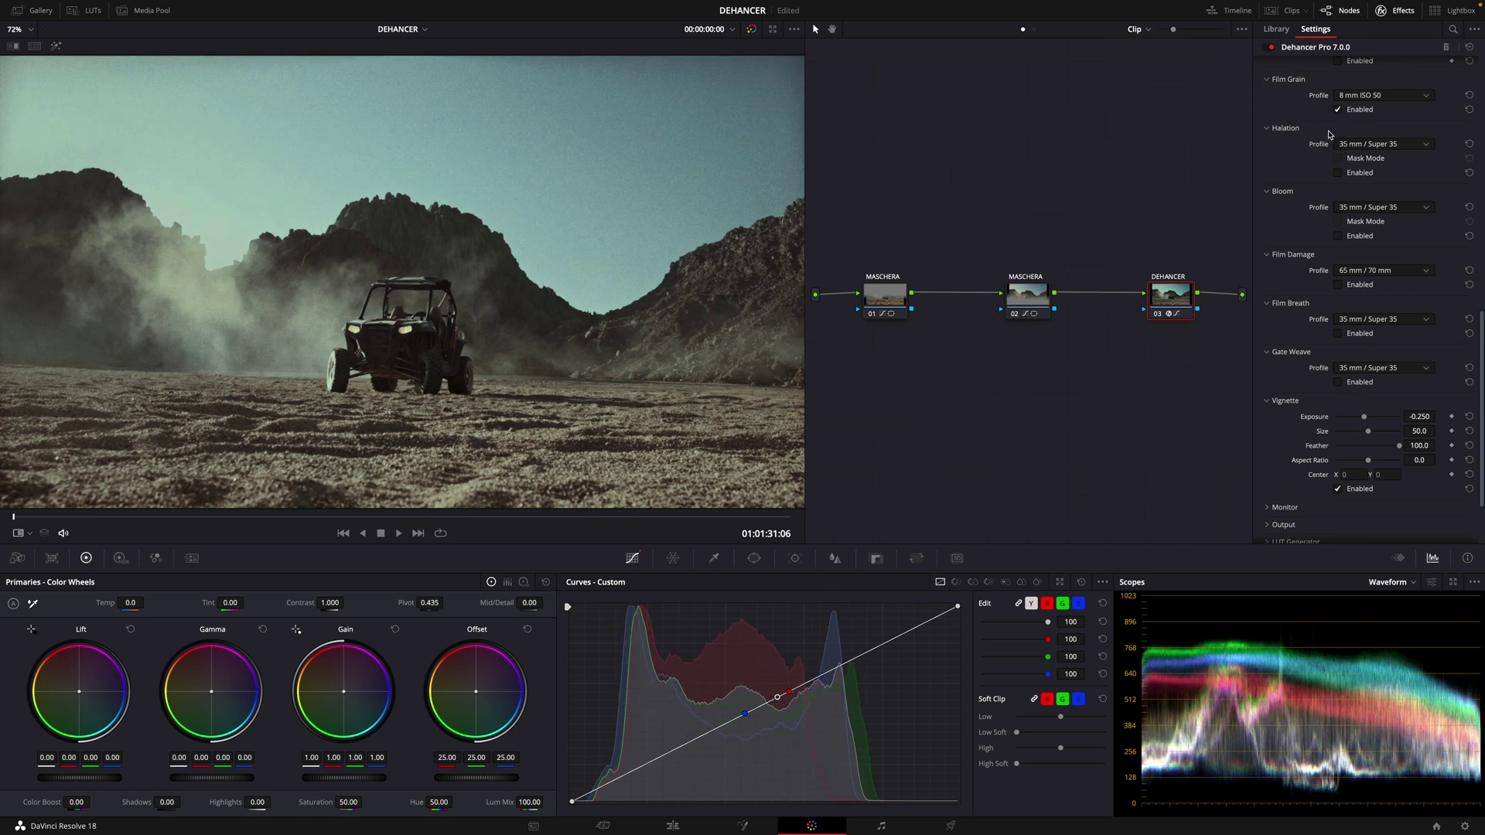
{"action": "left_click", "coordinate": [1392, 97]}
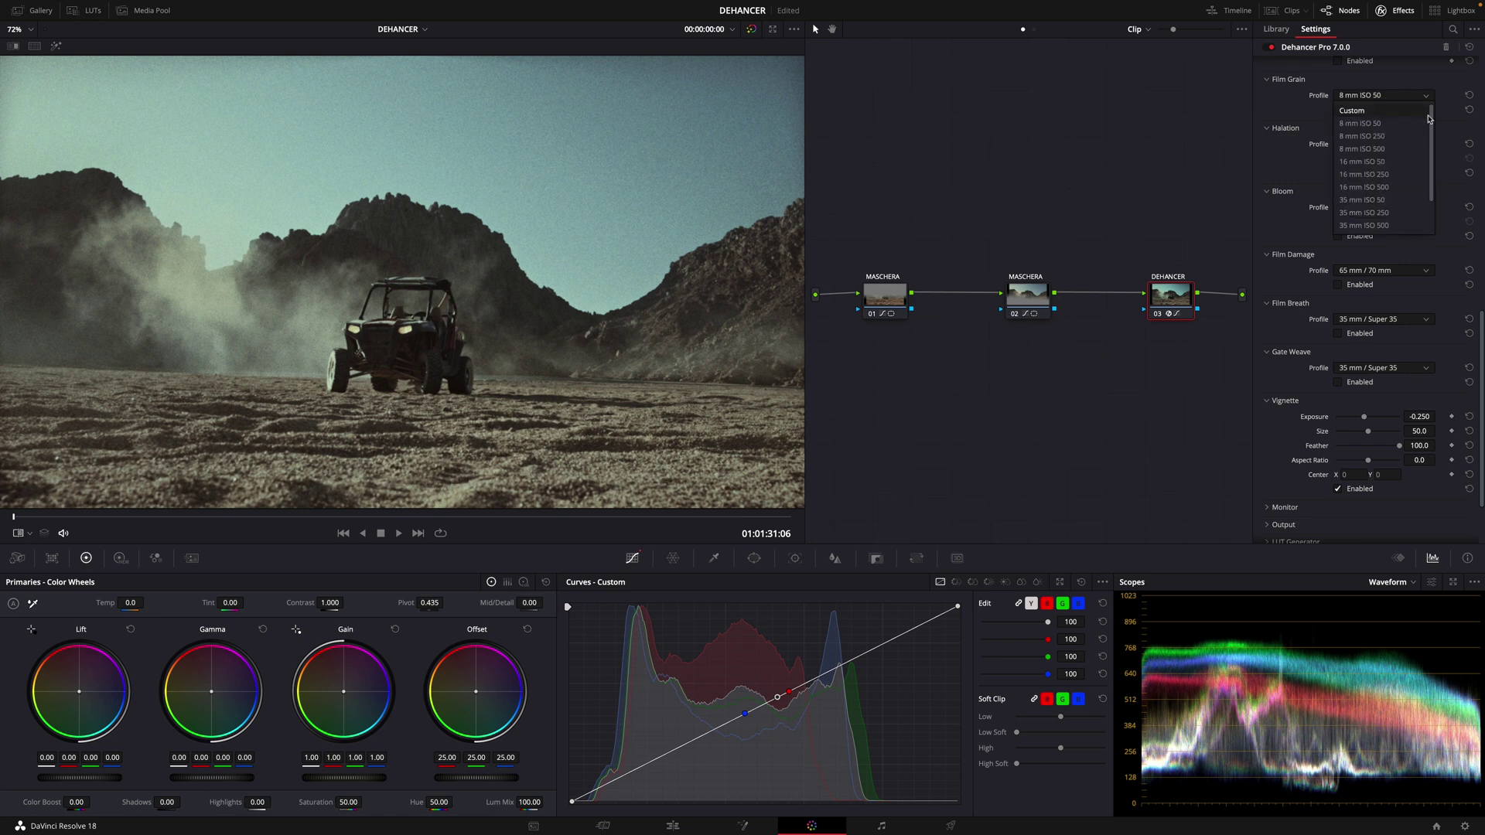
{"action": "left_click", "coordinate": [1400, 125]}
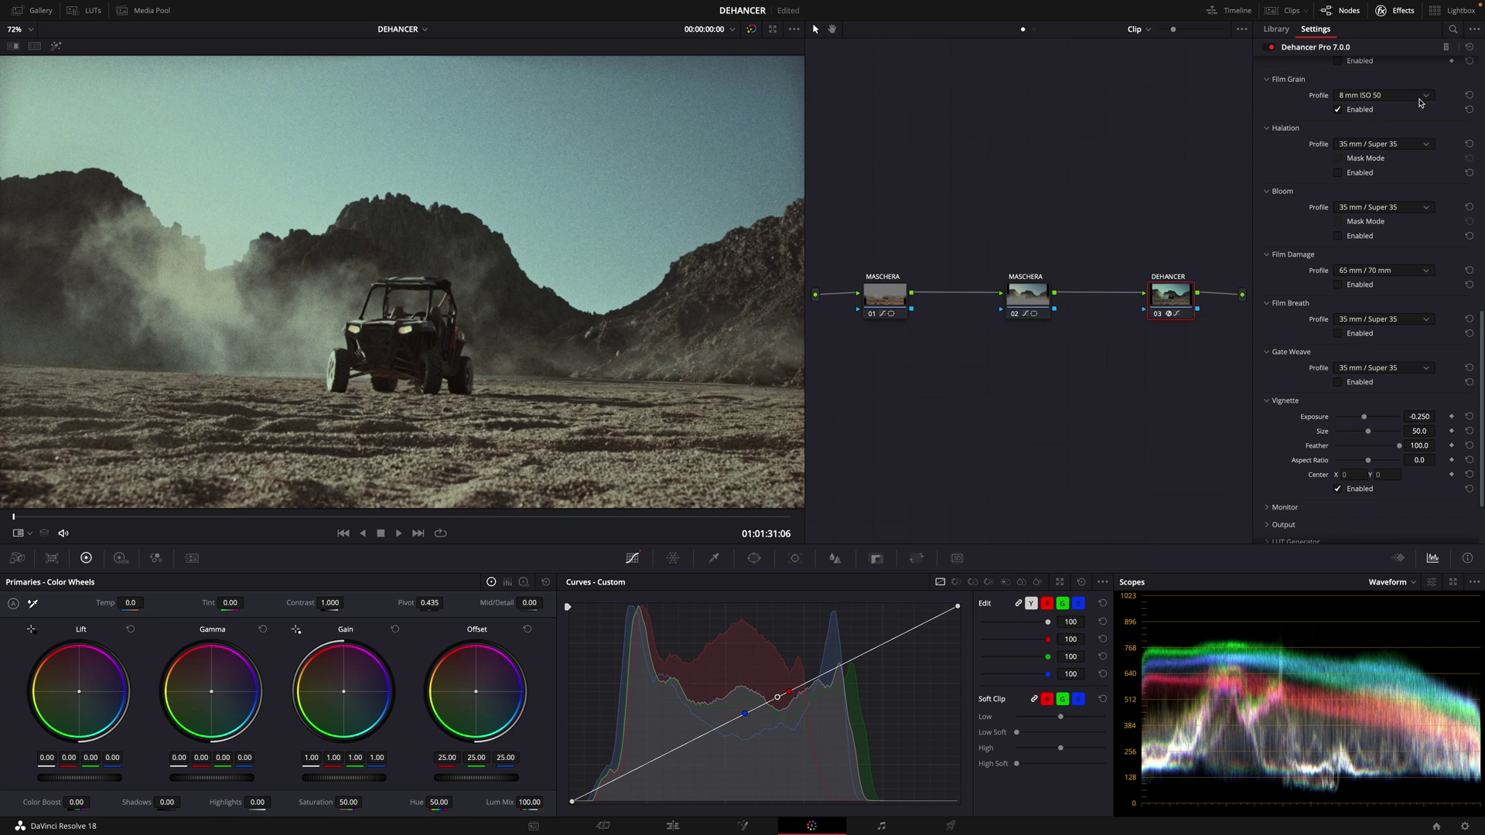
{"action": "left_click", "coordinate": [1425, 98]}
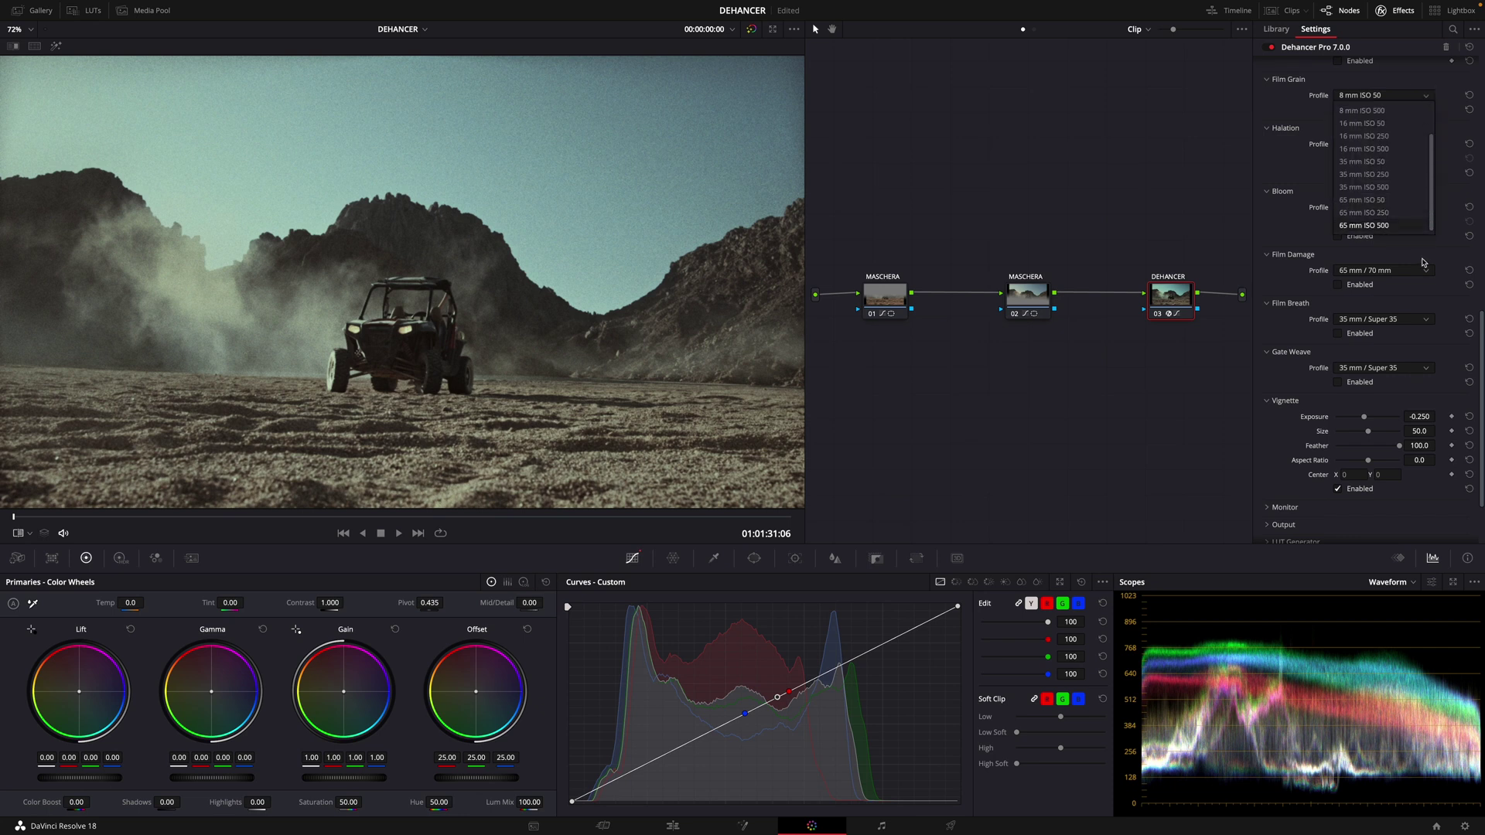
{"action": "left_click", "coordinate": [1384, 225]}
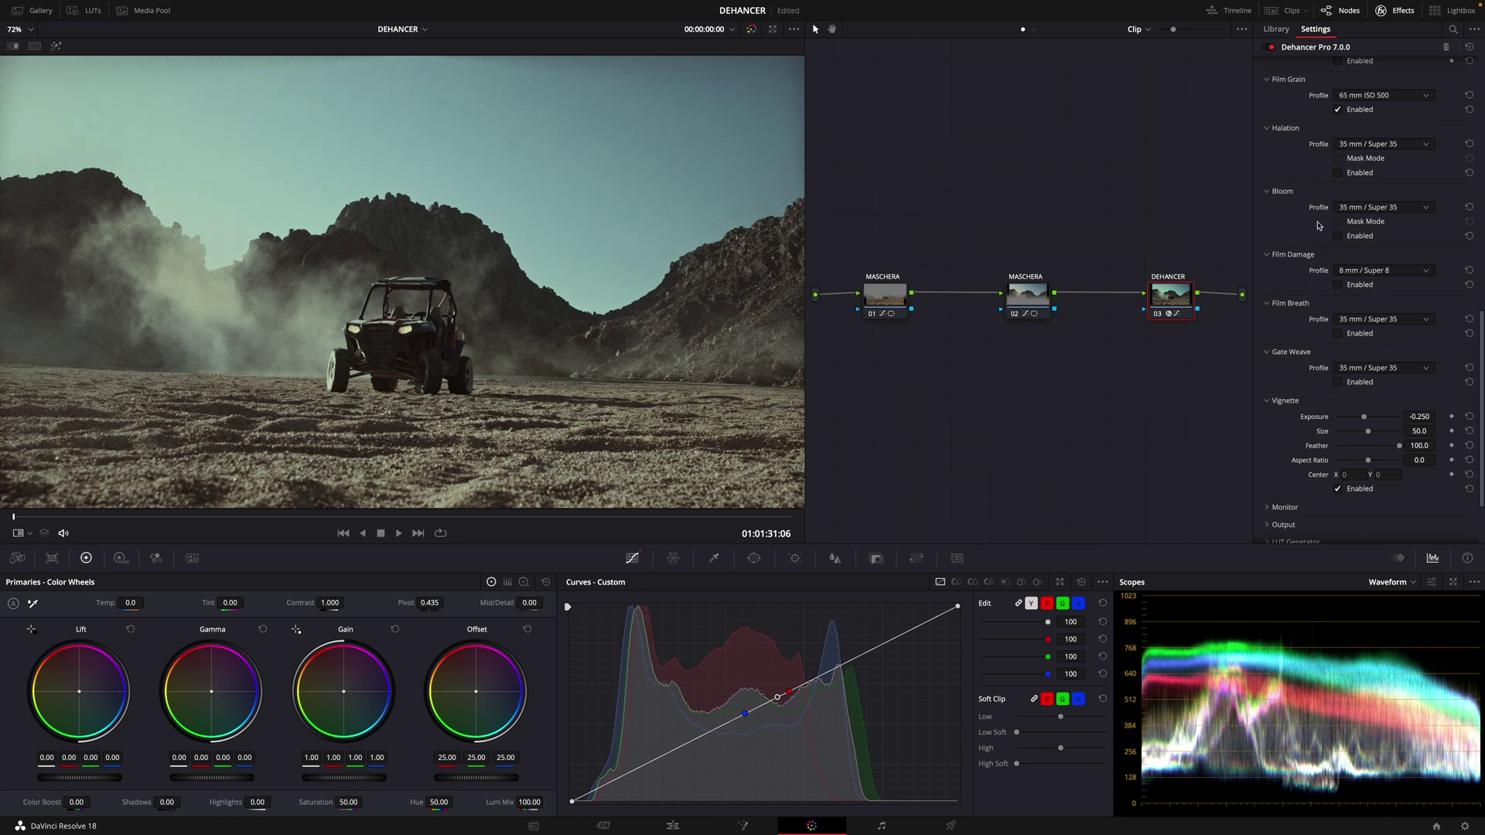
- Enable Film Damage and set its profile to Custom
{"action": "left_click", "coordinate": [1346, 285]}
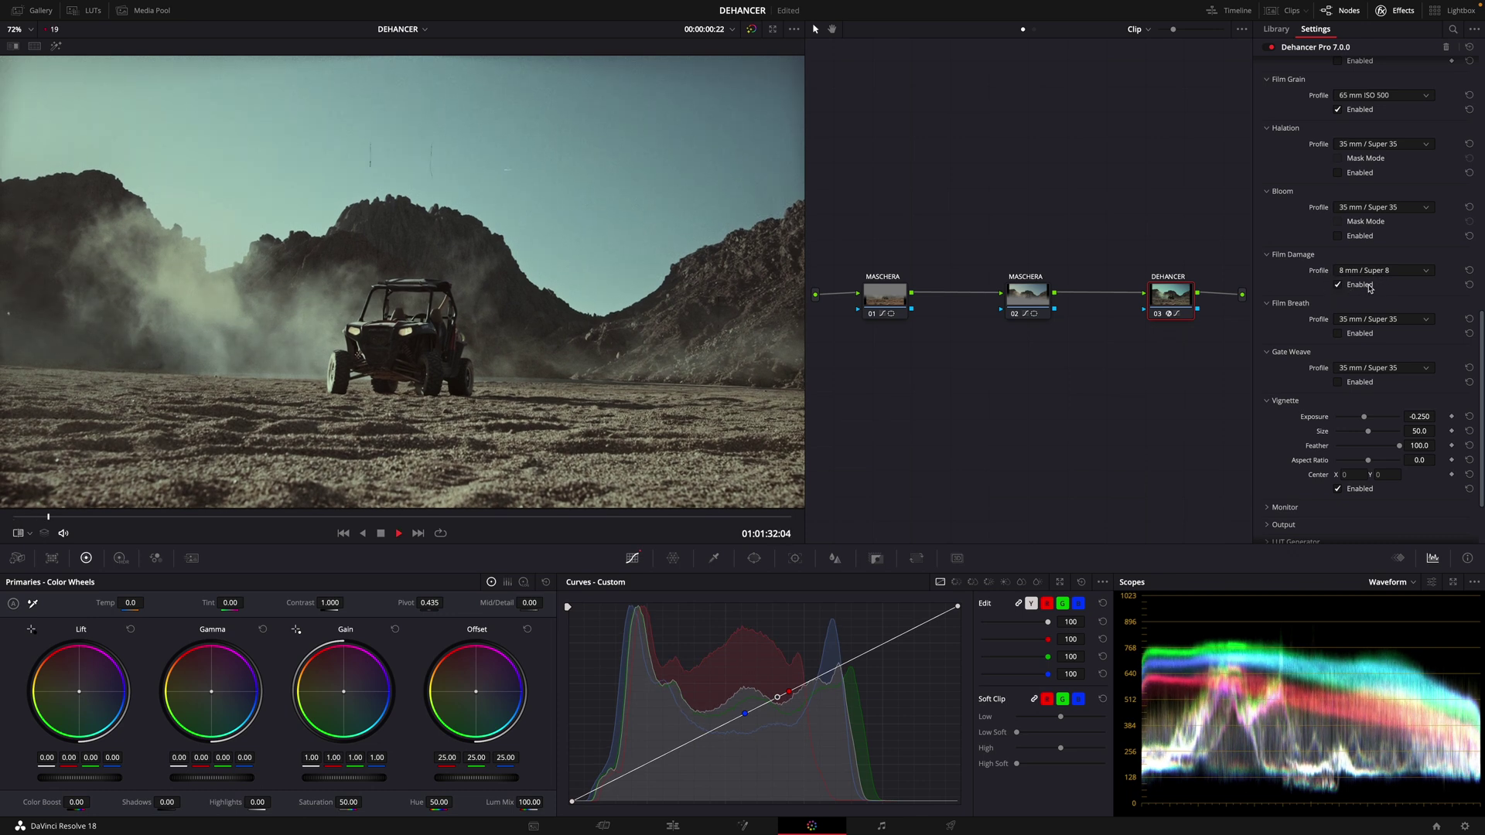
{"action": "left_click", "coordinate": [1391, 271]}
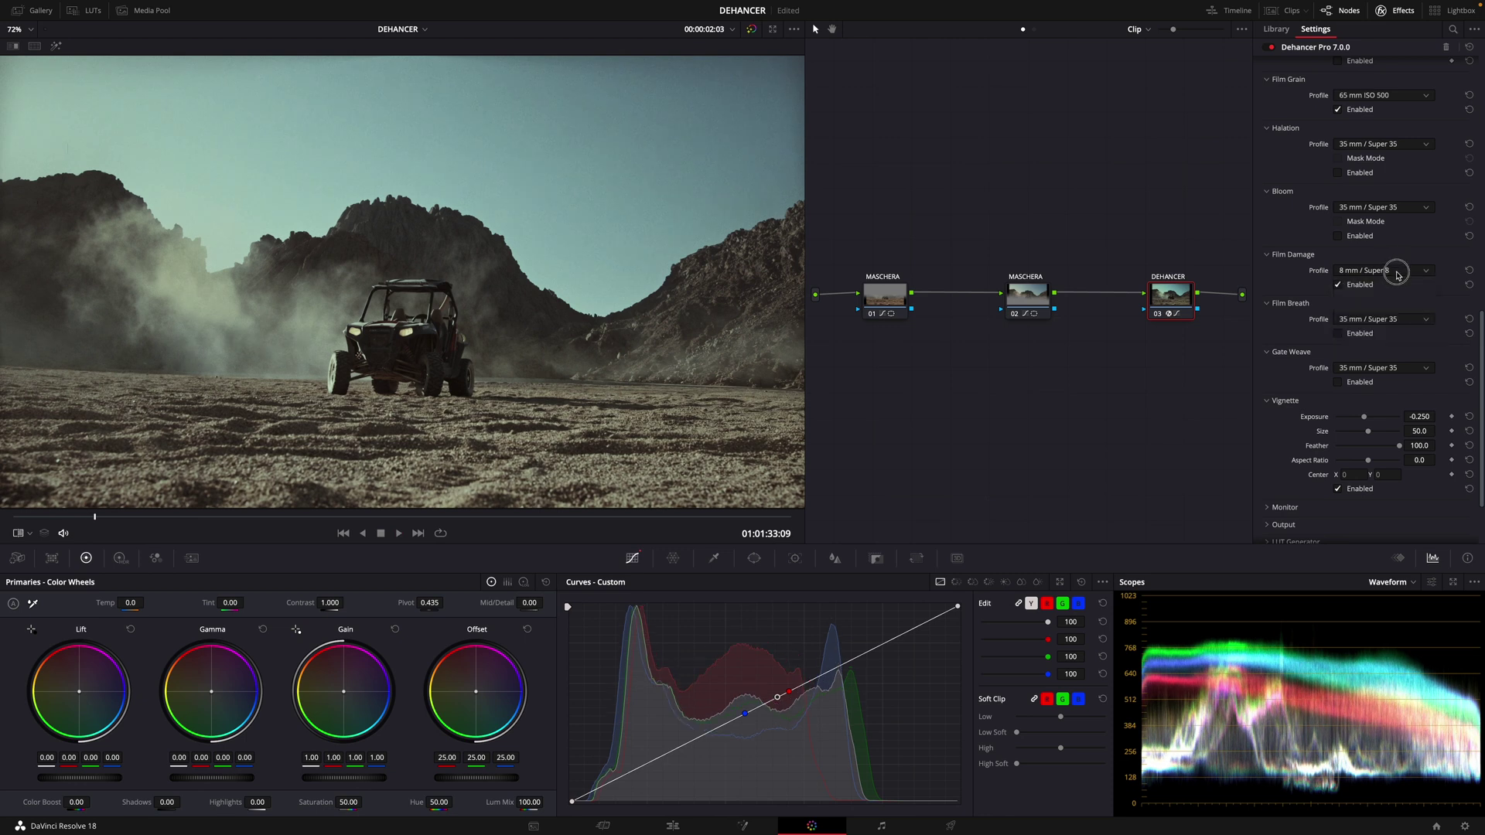
{"action": "left_click", "coordinate": [1374, 287]}
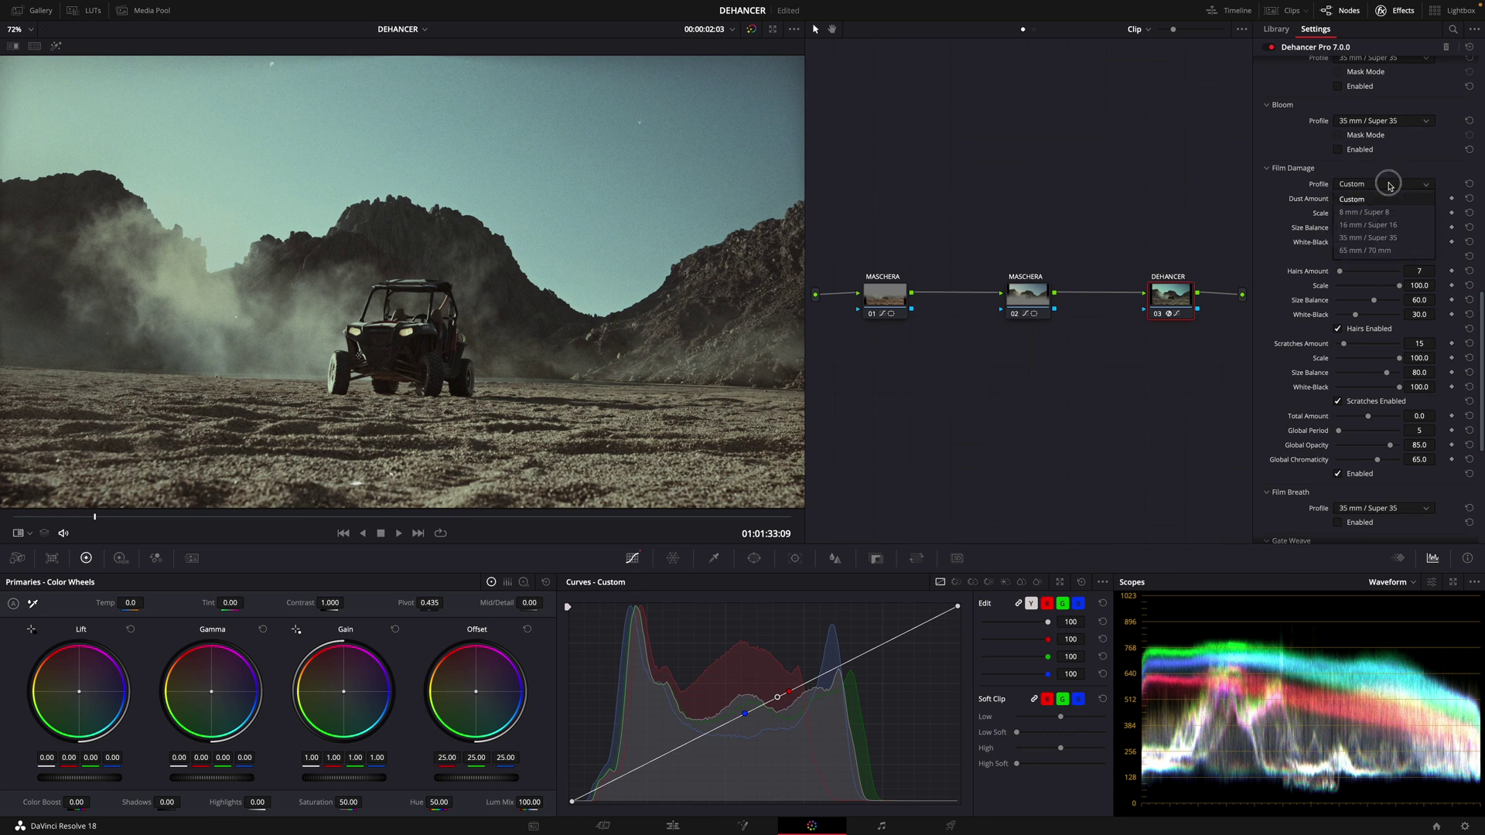
- Undo Film Damage back to 8 mm / Super 8 and darken Vignette Exposure to -0.642
{"action": "key", "text": "ctrl+z"}
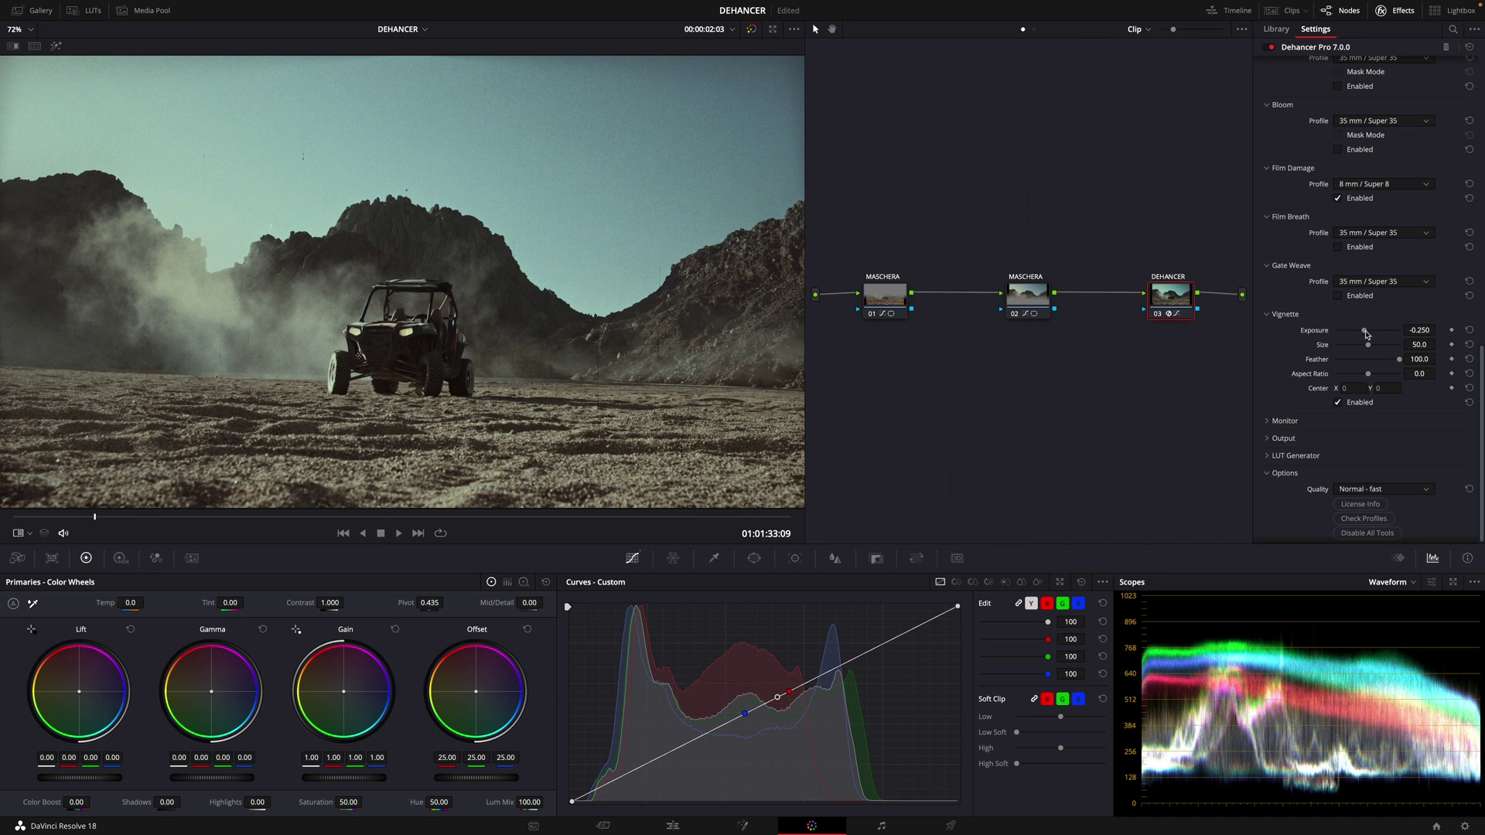
{"action": "left_click_drag", "start_coordinate": [1366, 333], "coordinate": [1358, 335]}
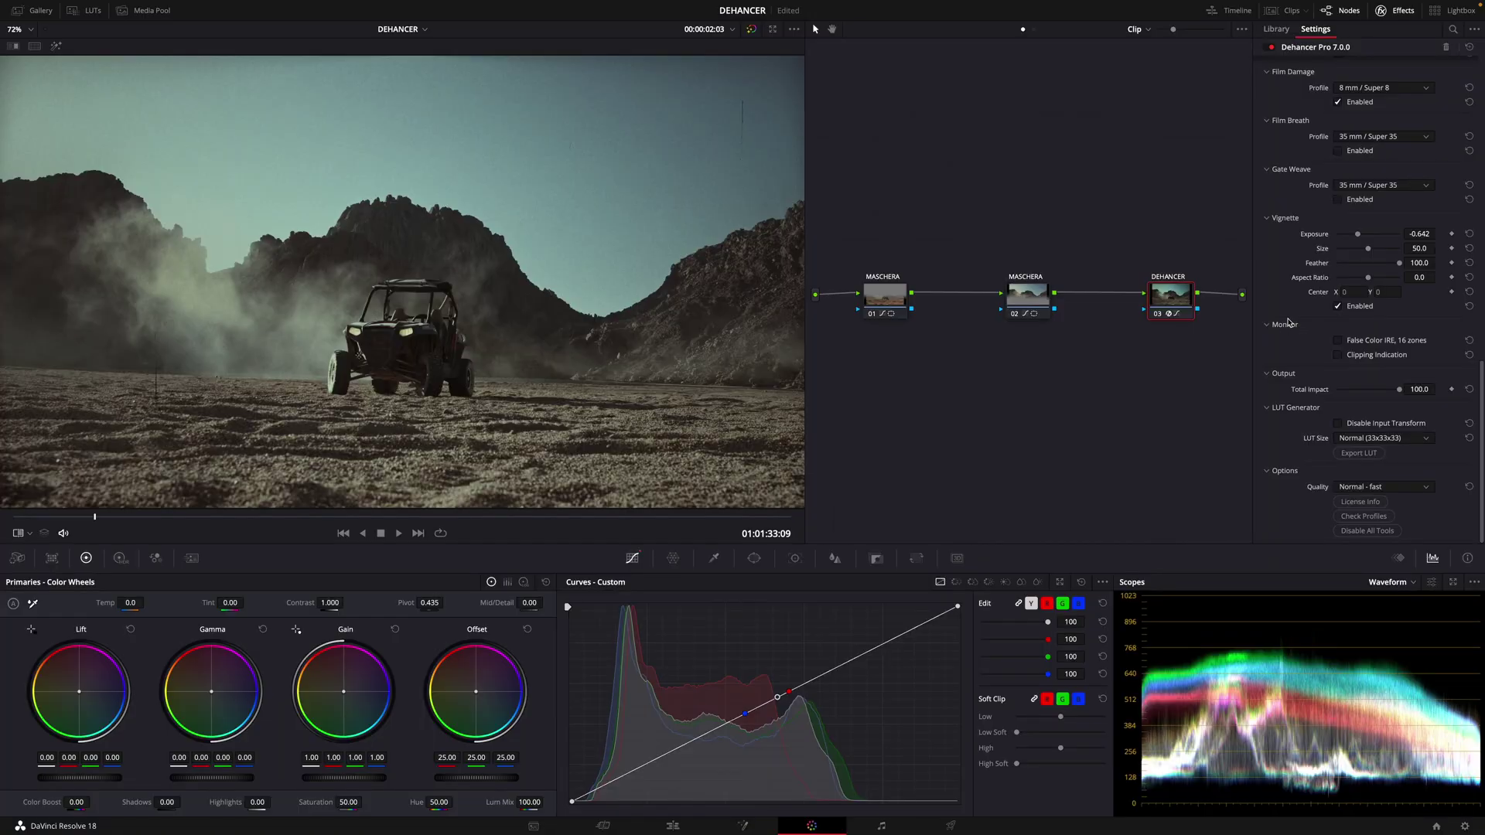
- Check Clipping Indication and False Color IRE, test Total Impact at 58.7, then save at 100
{"action": "left_click", "coordinate": [1338, 355]}
{"action": "left_click", "coordinate": [1338, 355]}
{"action": "left_click", "coordinate": [1338, 340]}
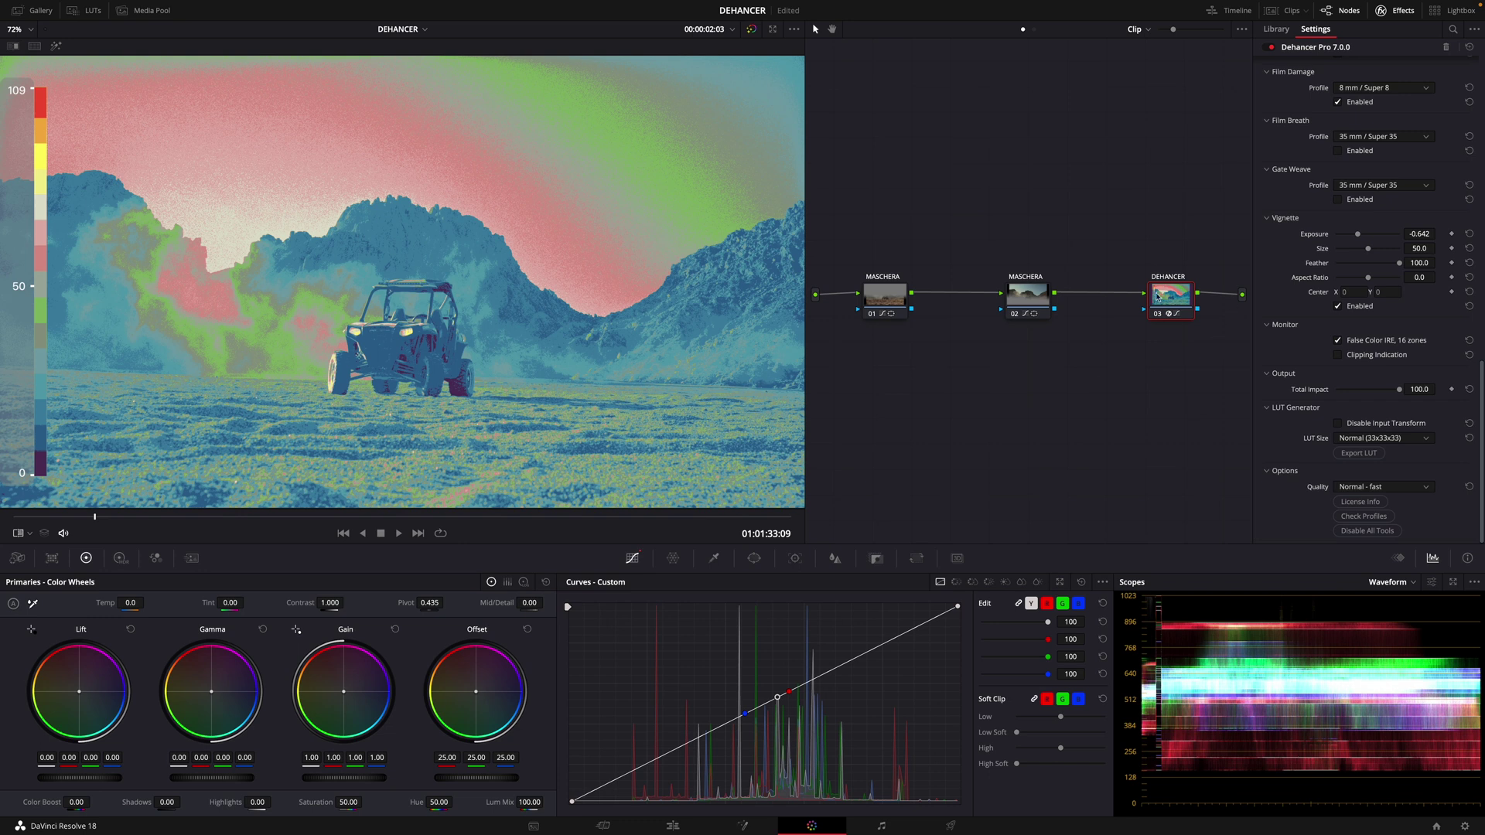
{"action": "left_click", "coordinate": [1338, 341]}
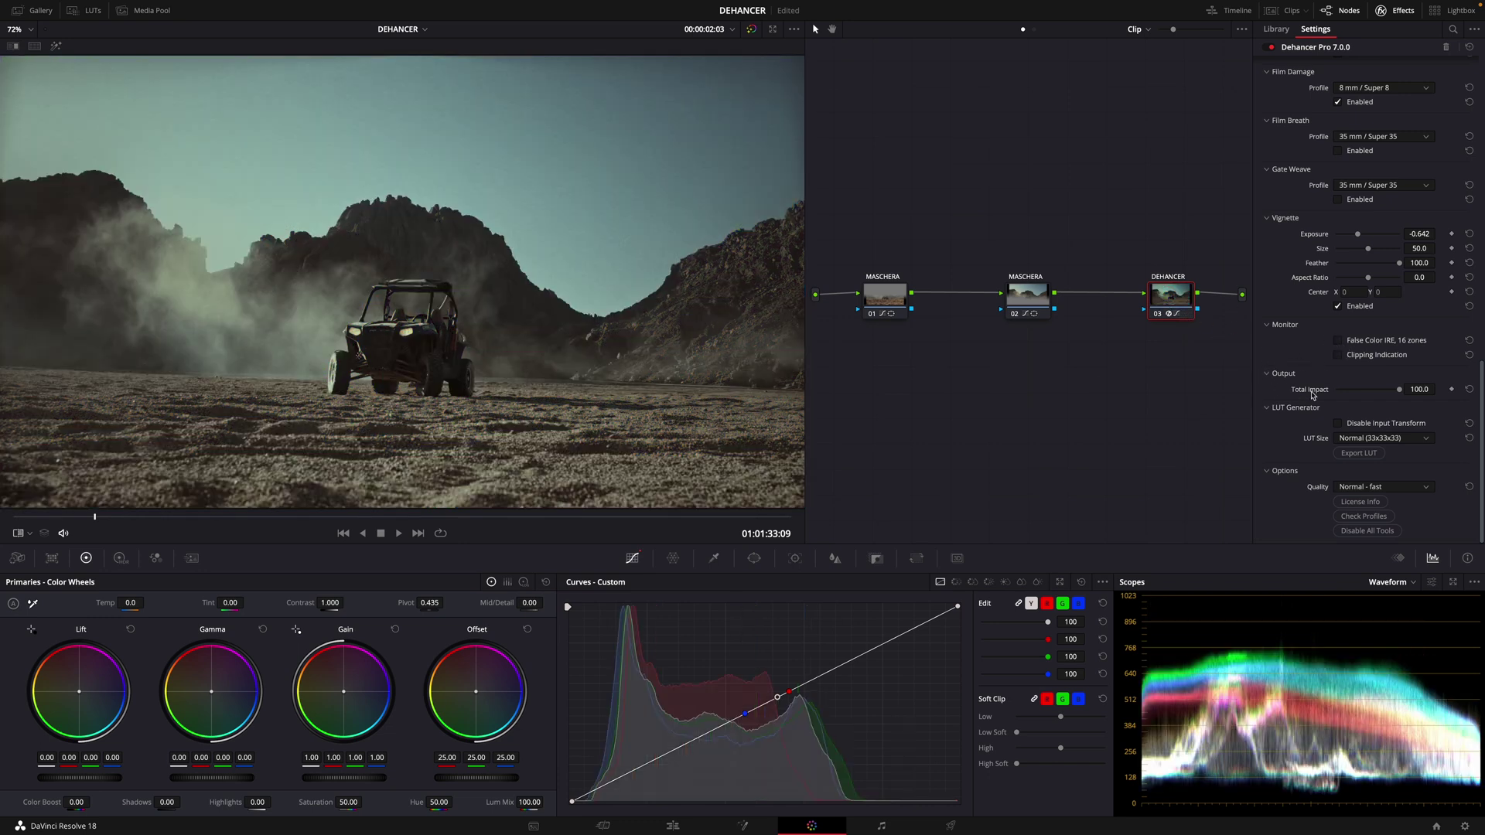
{"action": "mouse_move", "coordinate": [1398, 391]}
{"action": "left_mouse_down"}
{"action": "mouse_move", "coordinate": [1378, 391]}
{"action": "mouse_move", "coordinate": [1401, 391]}
{"action": "left_mouse_up"}
{"action": "key", "text": "ctrl+s"}
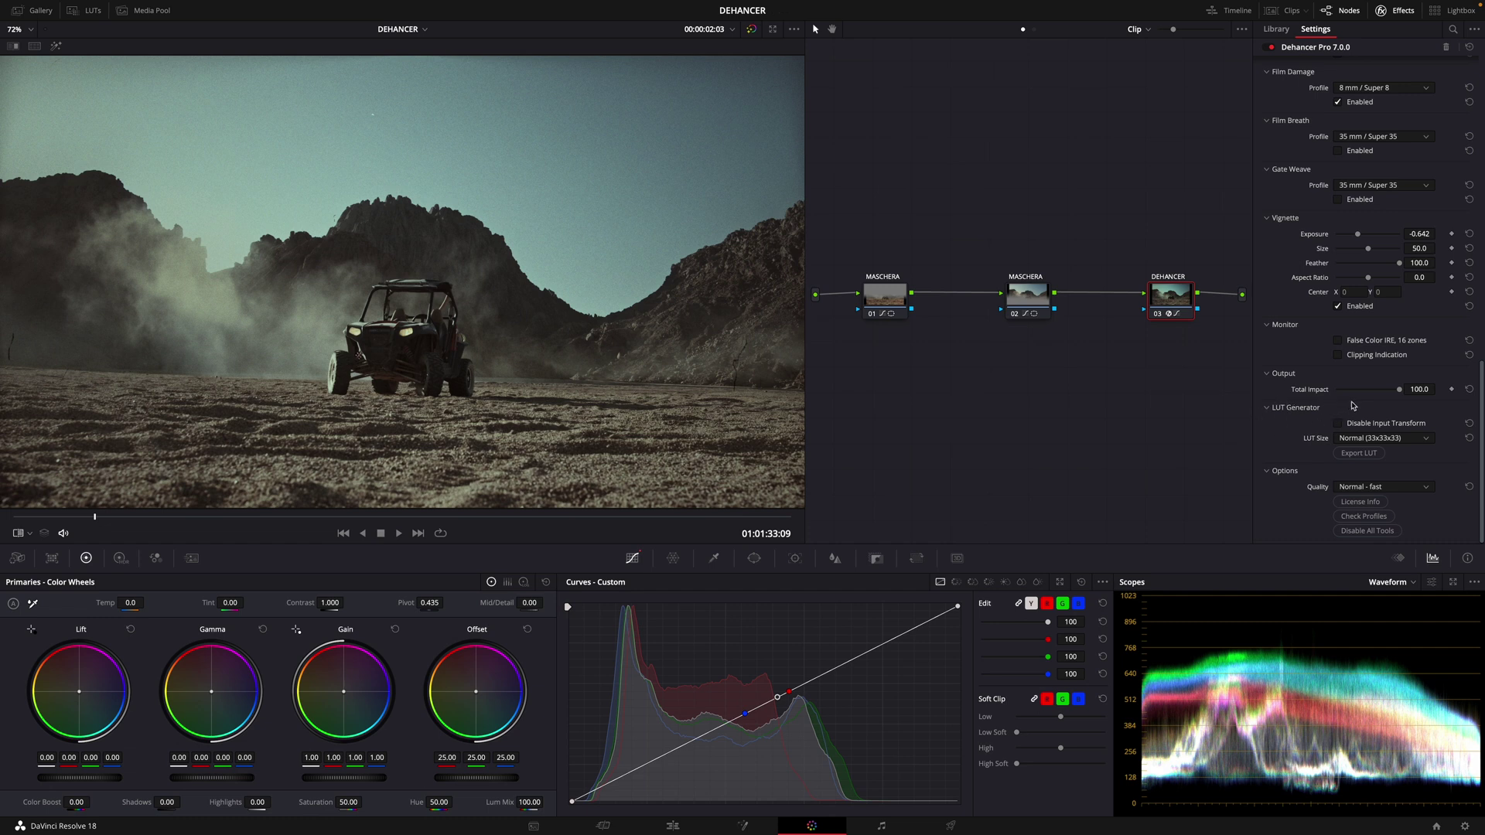